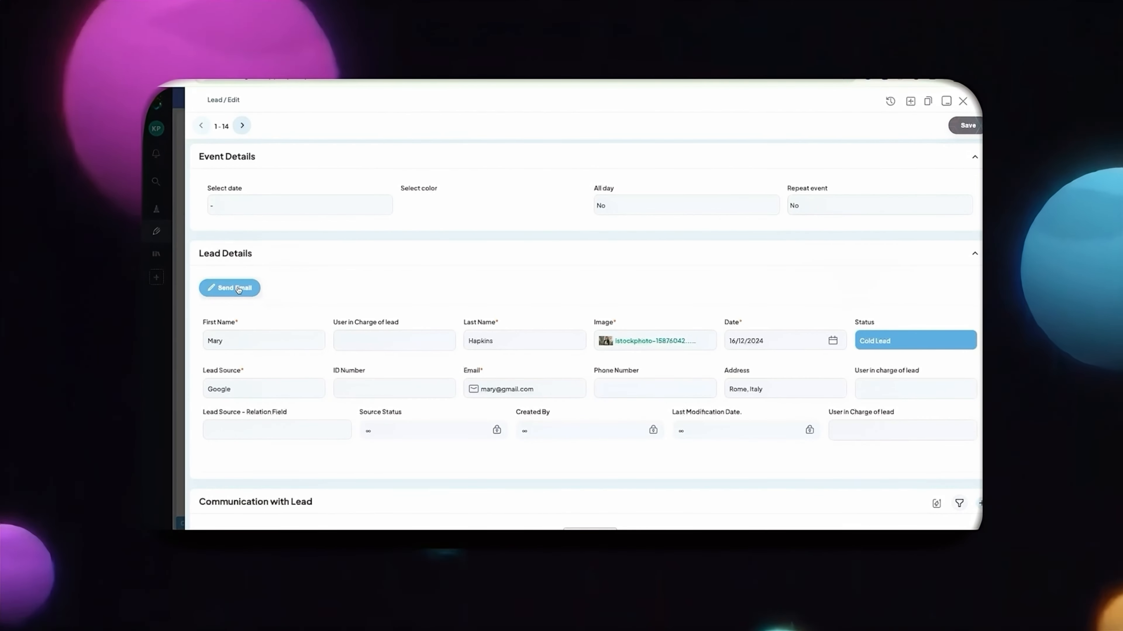
- Send the email from the open cold lead's record, confirm the action, and open the received "Welcome to Origami!" message in Gmail
{"action": "left_click", "coordinate": [234, 288]}
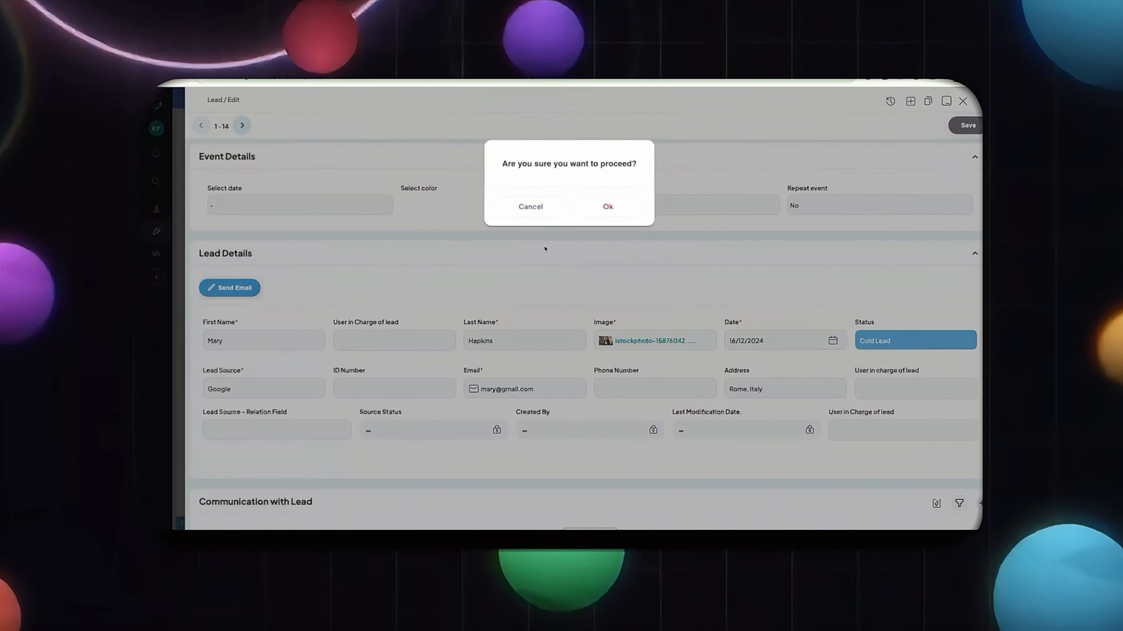
{"action": "left_click", "coordinate": [604, 208]}
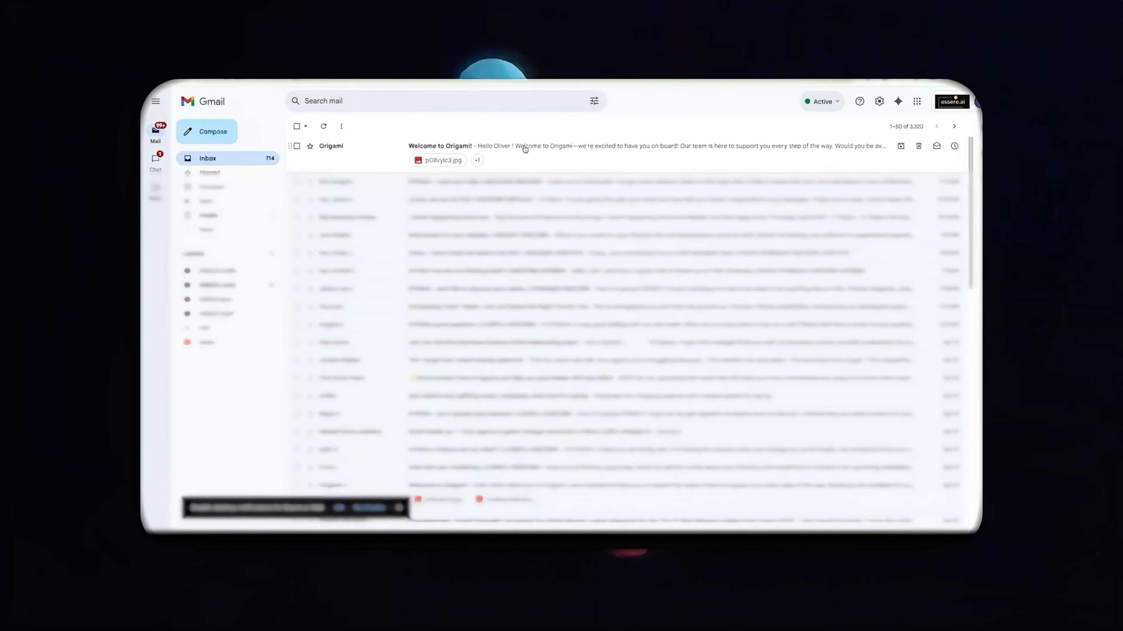
{"action": "left_click", "coordinate": [523, 145]}
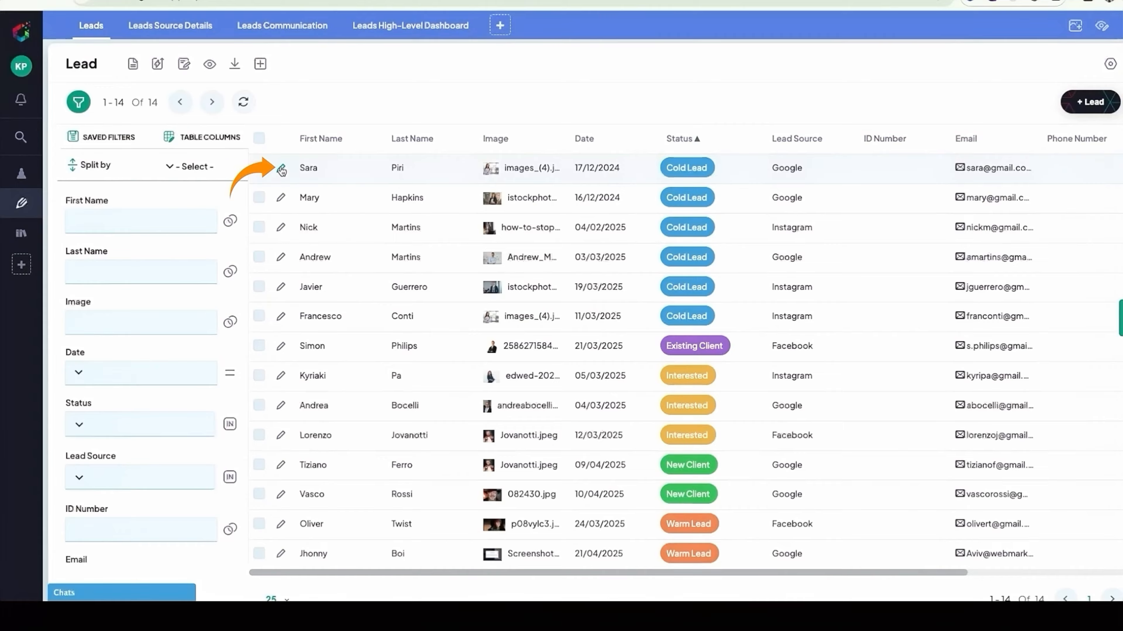
- Change the status of the first lead in the Leads table to Warm Lead and close its record
{"action": "left_click", "coordinate": [268, 158]}
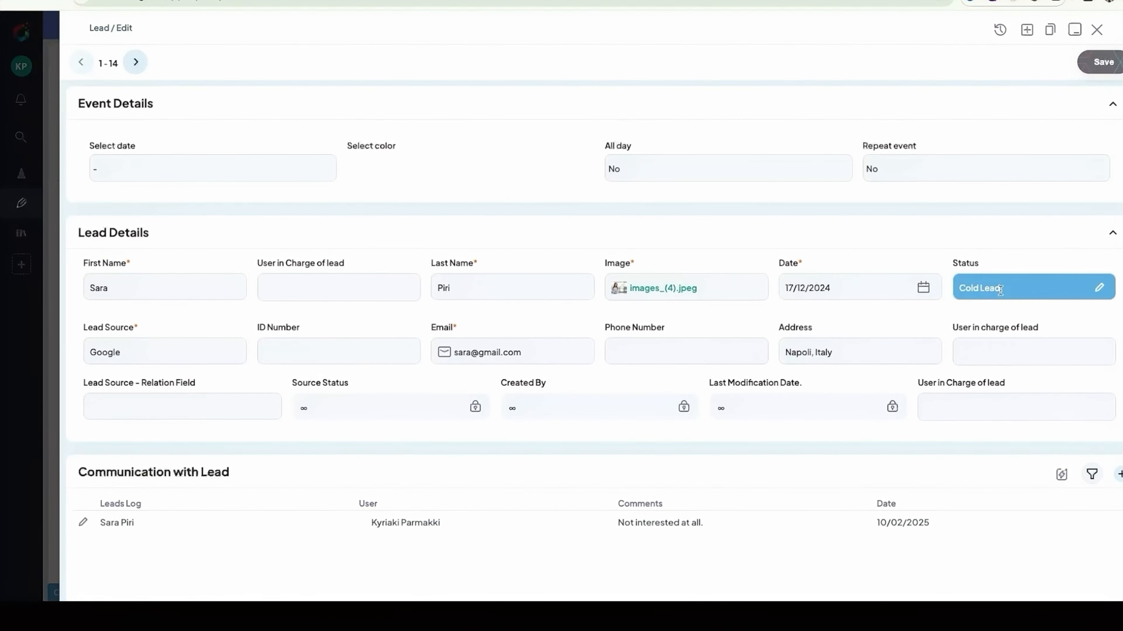
{"action": "left_click", "coordinate": [1098, 288]}
{"action": "left_click", "coordinate": [984, 414]}
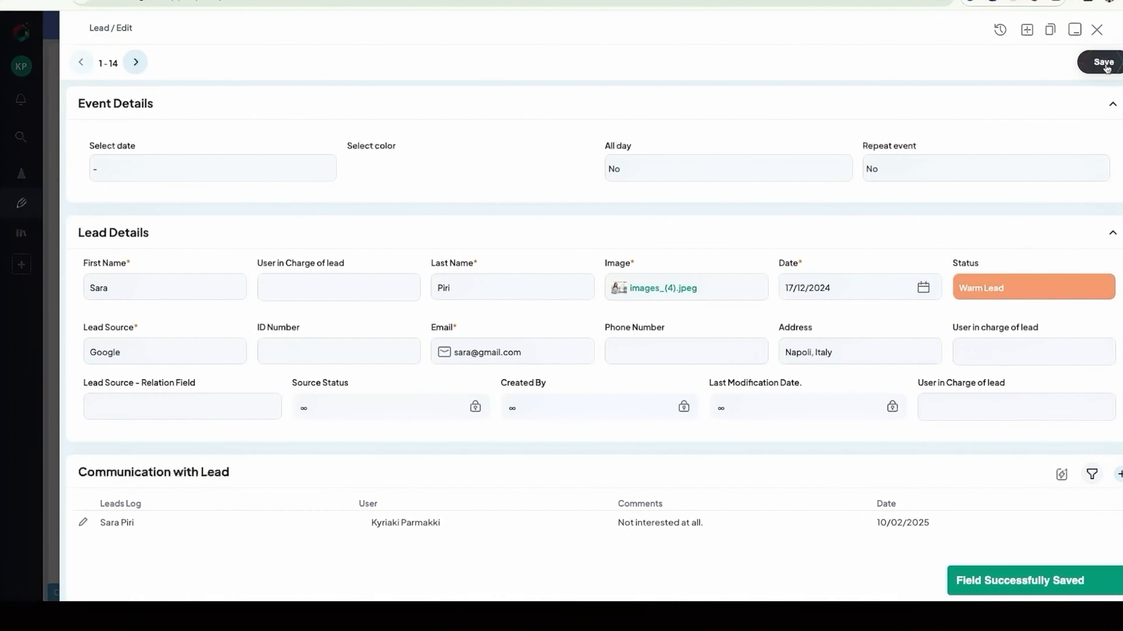
{"action": "left_click", "coordinate": [1096, 29]}
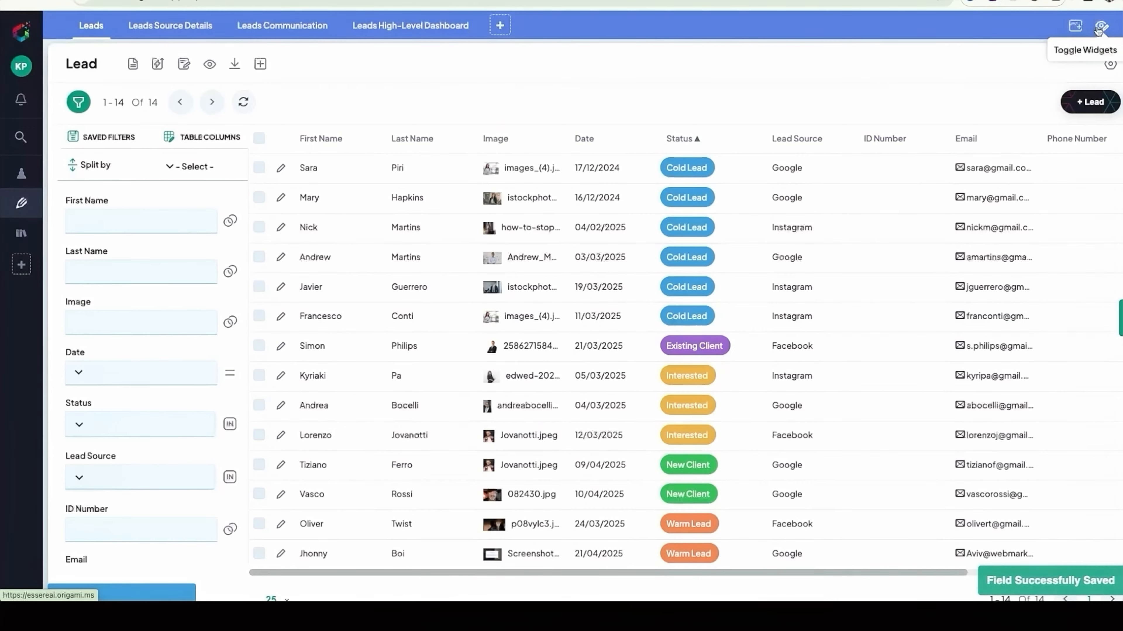
{"action": "scroll", "coordinate": [787, 281], "scroll_direction": "up", "scroll_amount": 1}
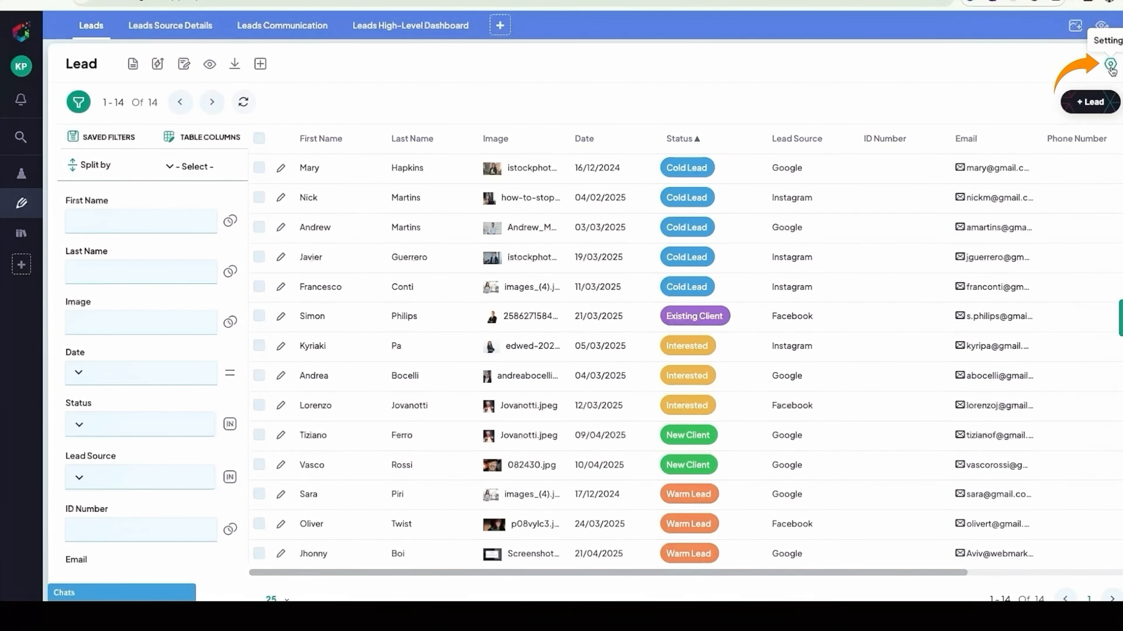
- Start a new workflow rule for the Lead entity and examine the available trigger types
{"action": "left_click", "coordinate": [1110, 65]}
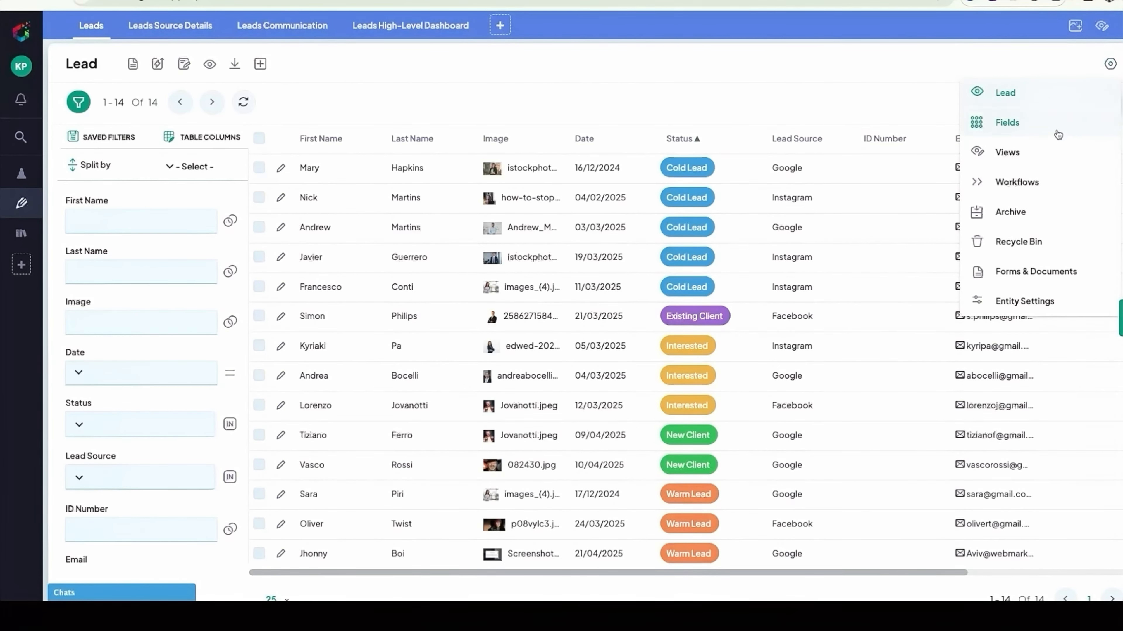
{"action": "left_click", "coordinate": [1036, 180]}
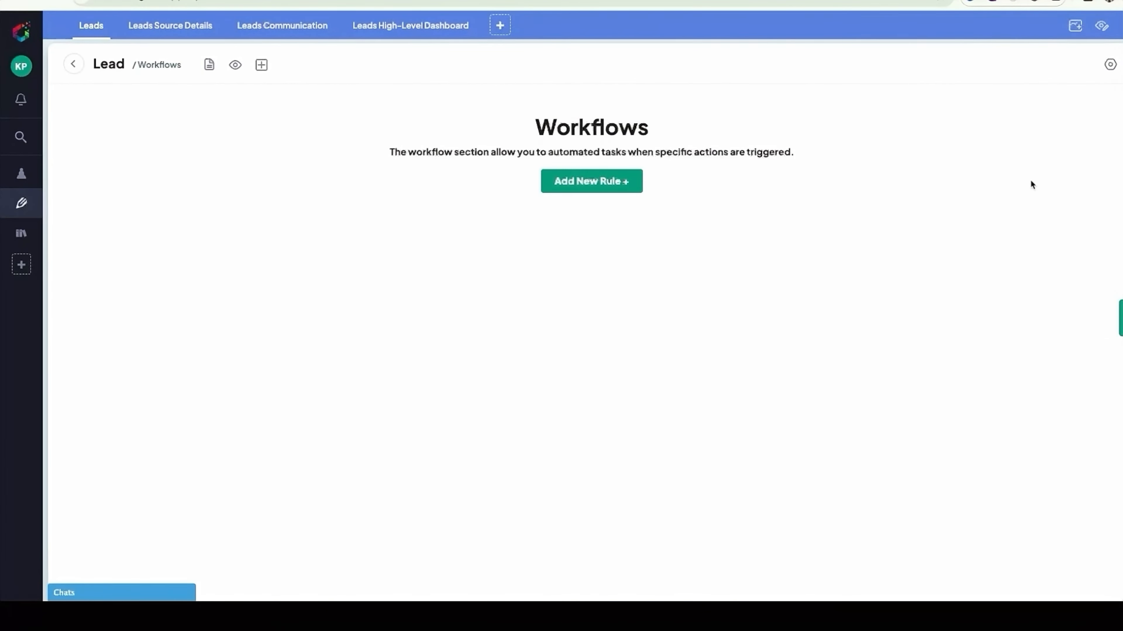
{"action": "left_click", "coordinate": [609, 190]}
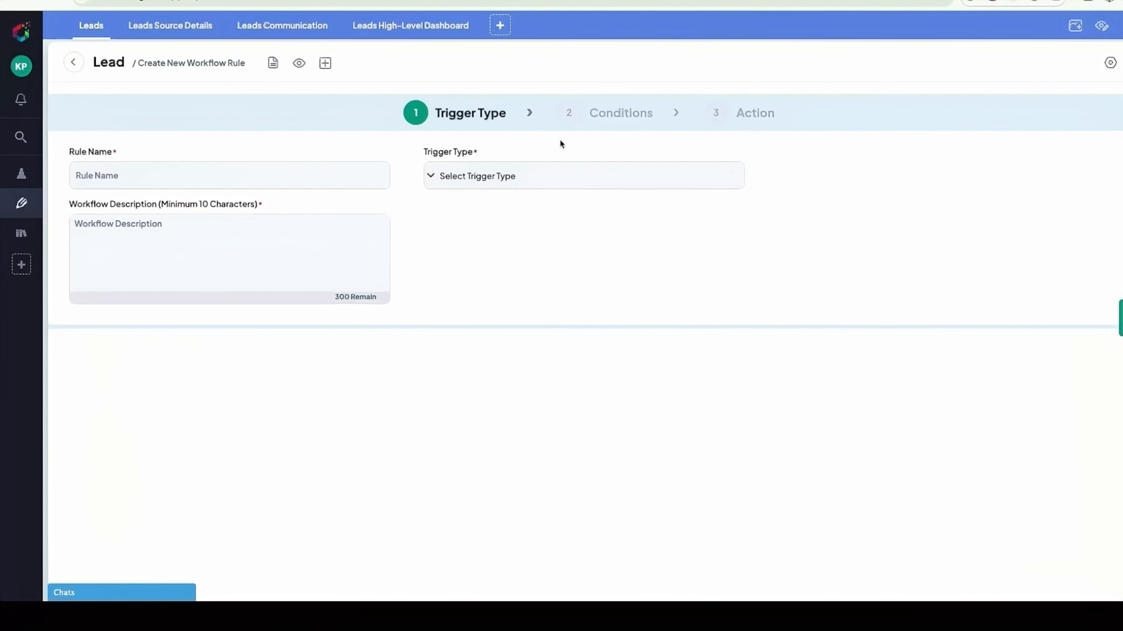
{"action": "left_click", "coordinate": [463, 173]}
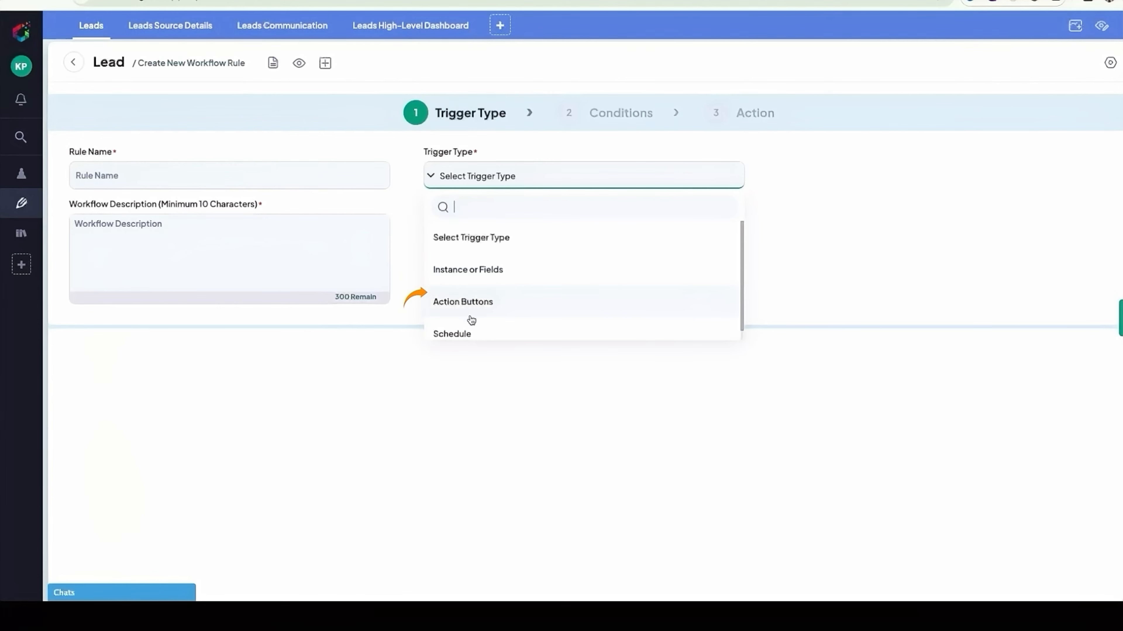
{"action": "scroll", "coordinate": [471, 320], "scroll_direction": "down", "scroll_amount": 1}
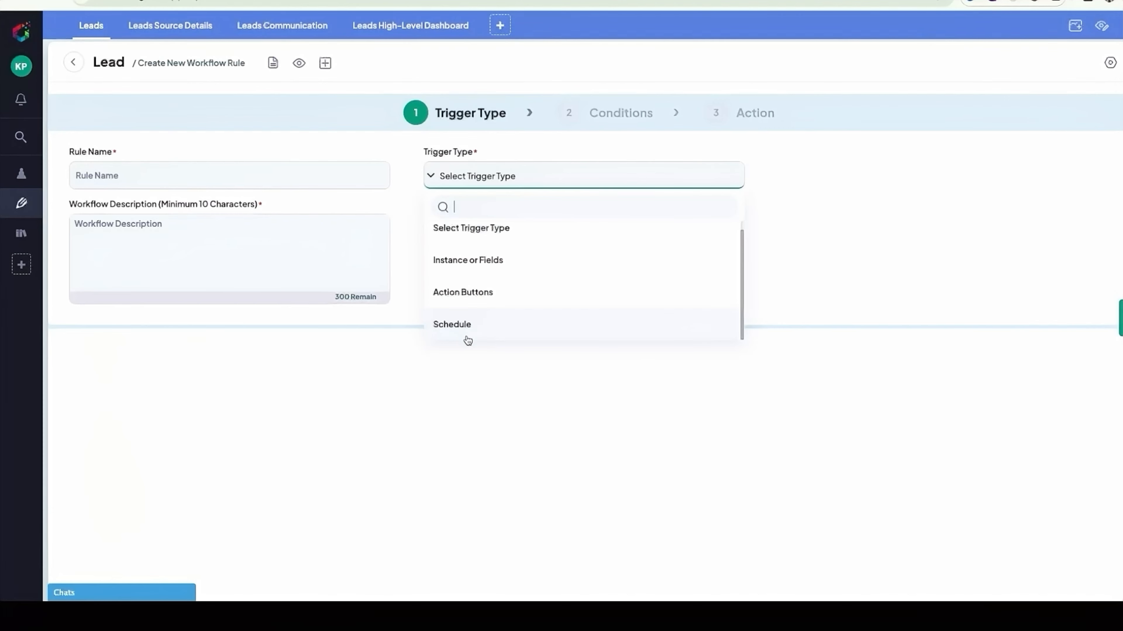
{"action": "left_click", "coordinate": [465, 360]}
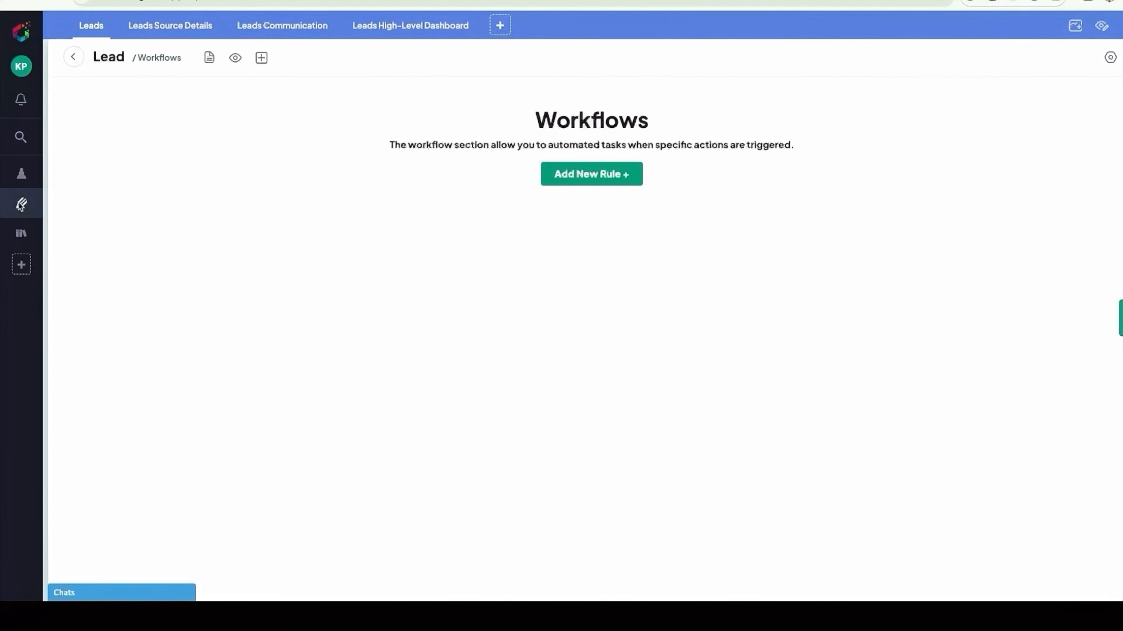
- Return to the CRM Leads table, open the first lead's record and review its field groups
{"action": "mouse_move", "coordinate": [22, 204]}
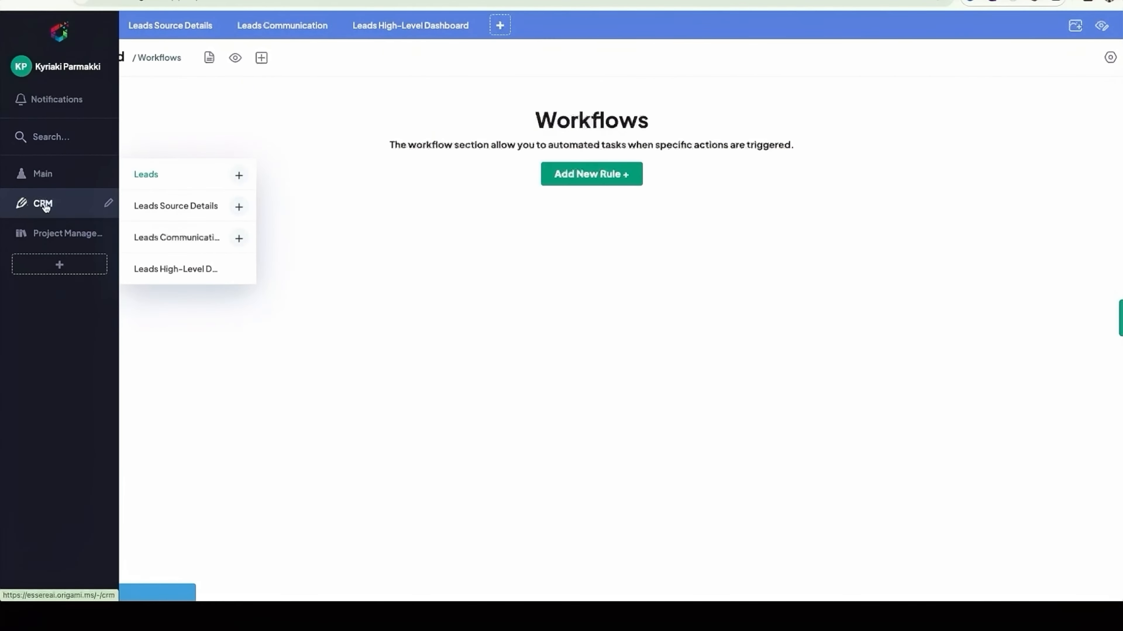
{"action": "left_click", "coordinate": [166, 178]}
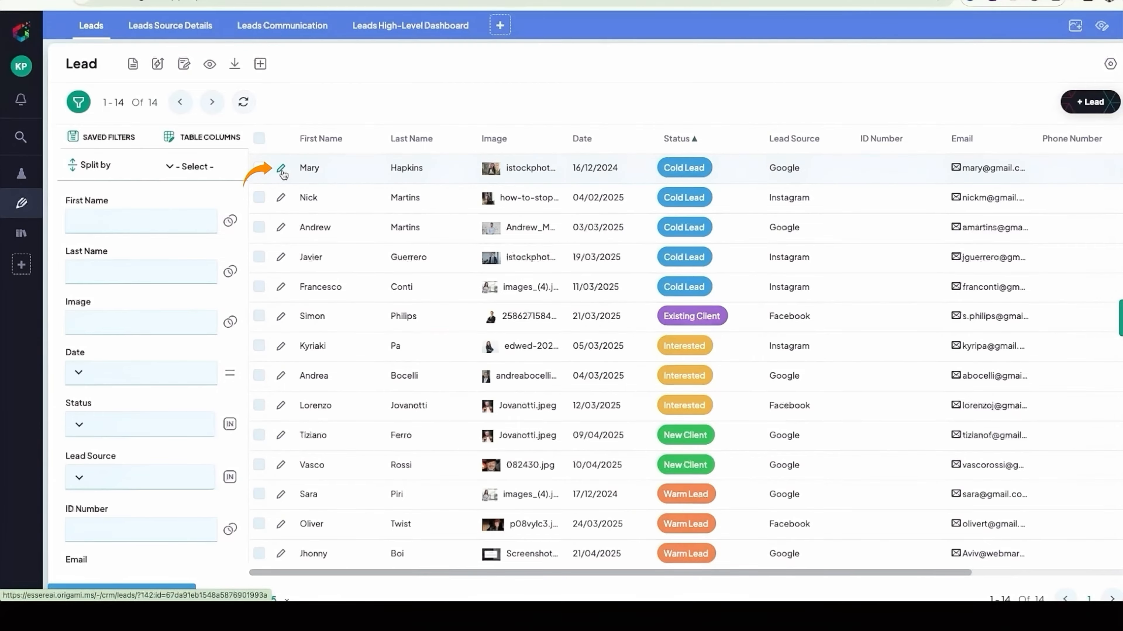
{"action": "left_click", "coordinate": [282, 170]}
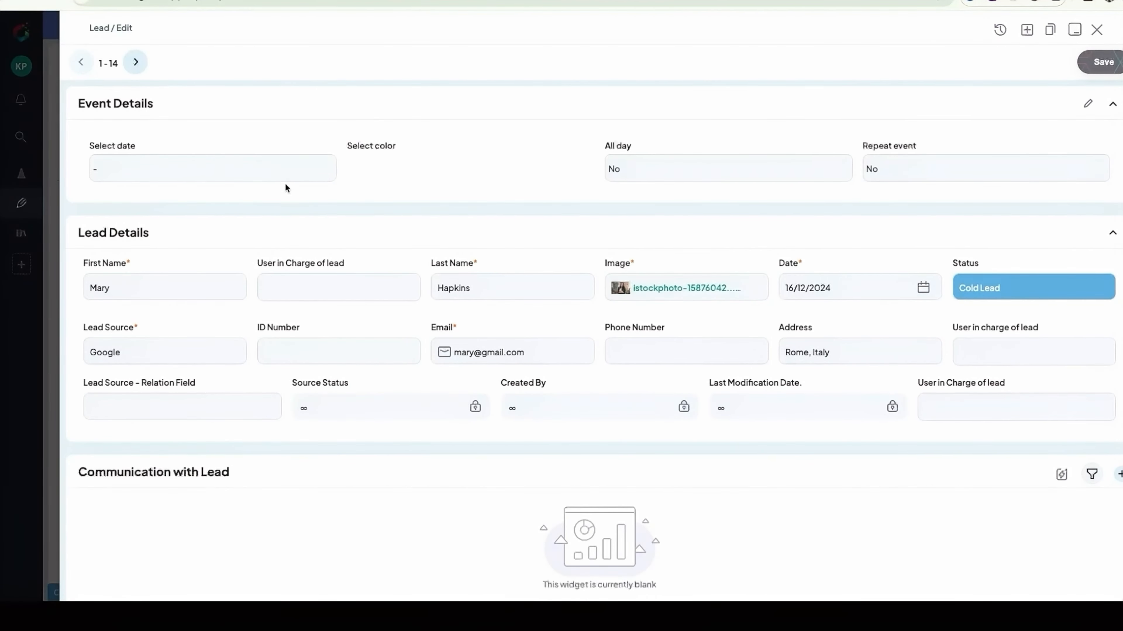
{"action": "scroll", "coordinate": [283, 192], "scroll_direction": "down", "scroll_amount": 3}
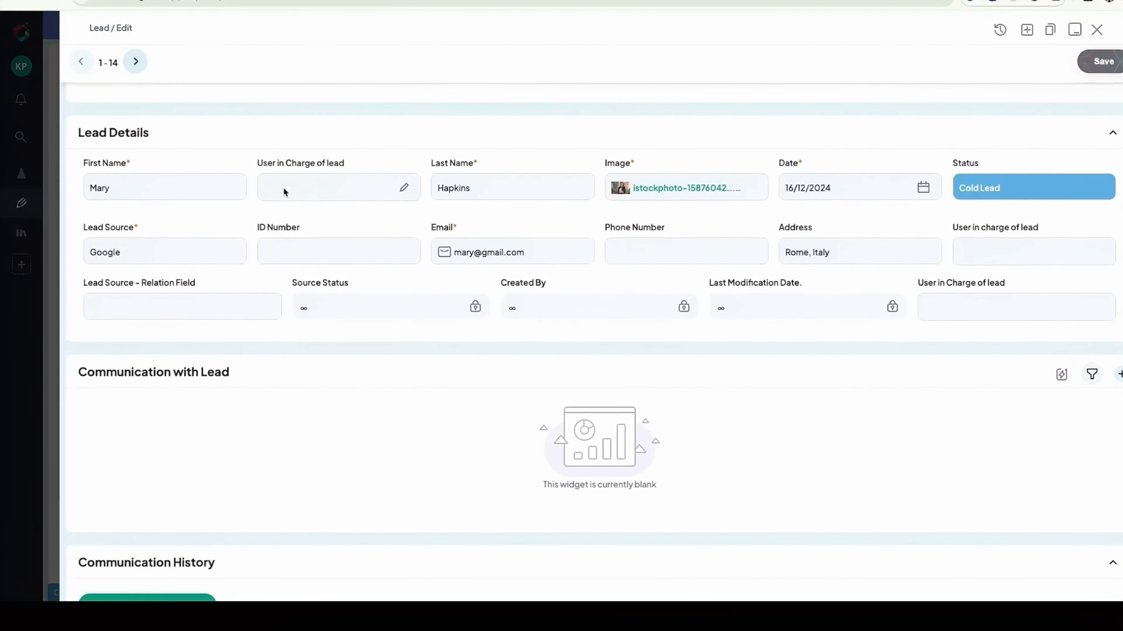
{"action": "scroll", "coordinate": [283, 192], "scroll_direction": "down", "scroll_amount": 5}
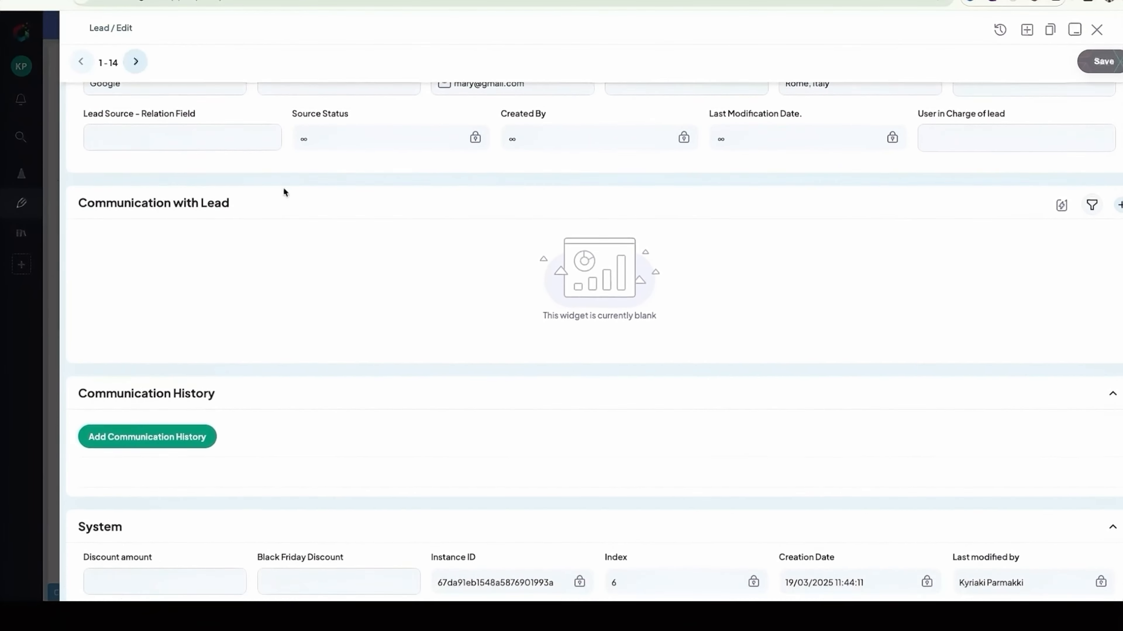
{"action": "scroll", "coordinate": [283, 191], "scroll_direction": "up", "scroll_amount": 8}
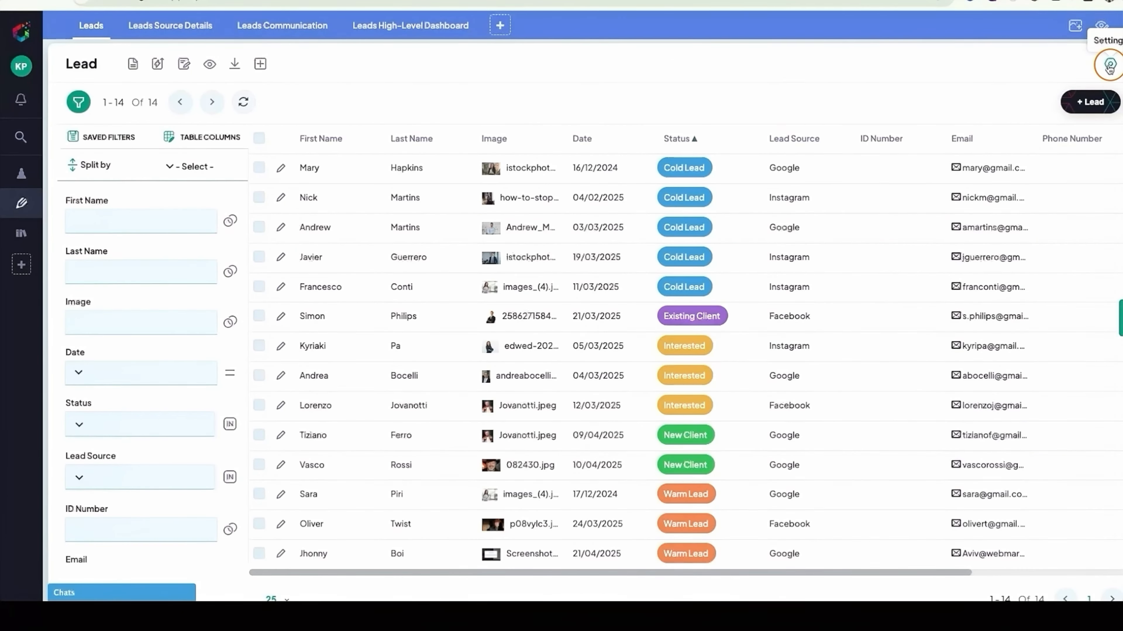
- Create a new Lead workflow rule with the trigger type Action Buttons
{"action": "left_click", "coordinate": [1109, 66]}
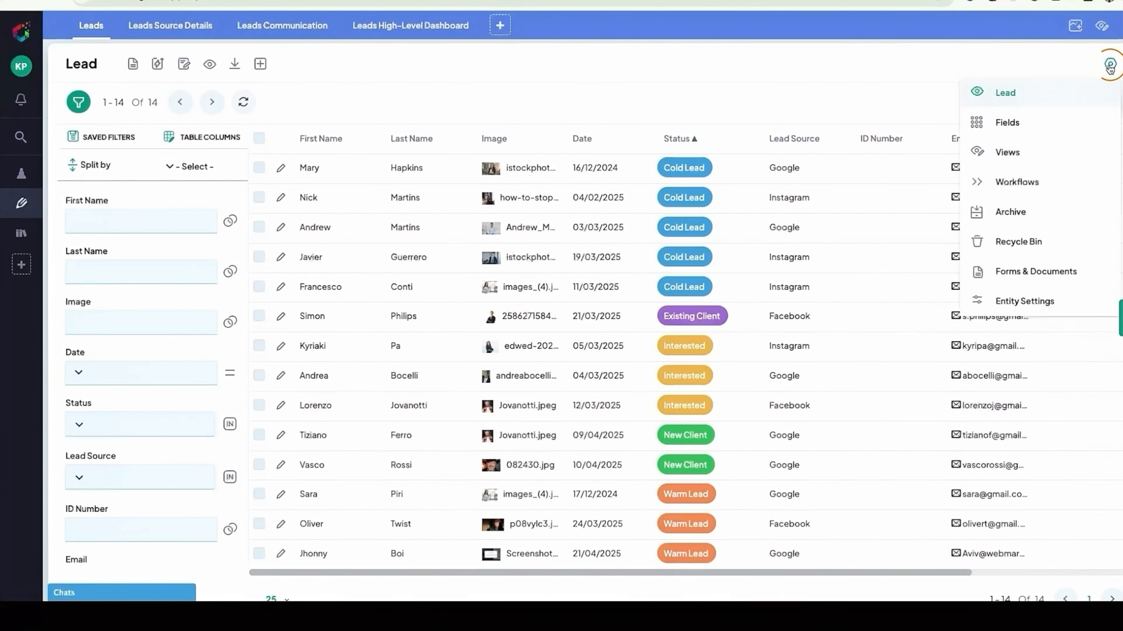
{"action": "left_click", "coordinate": [1056, 181]}
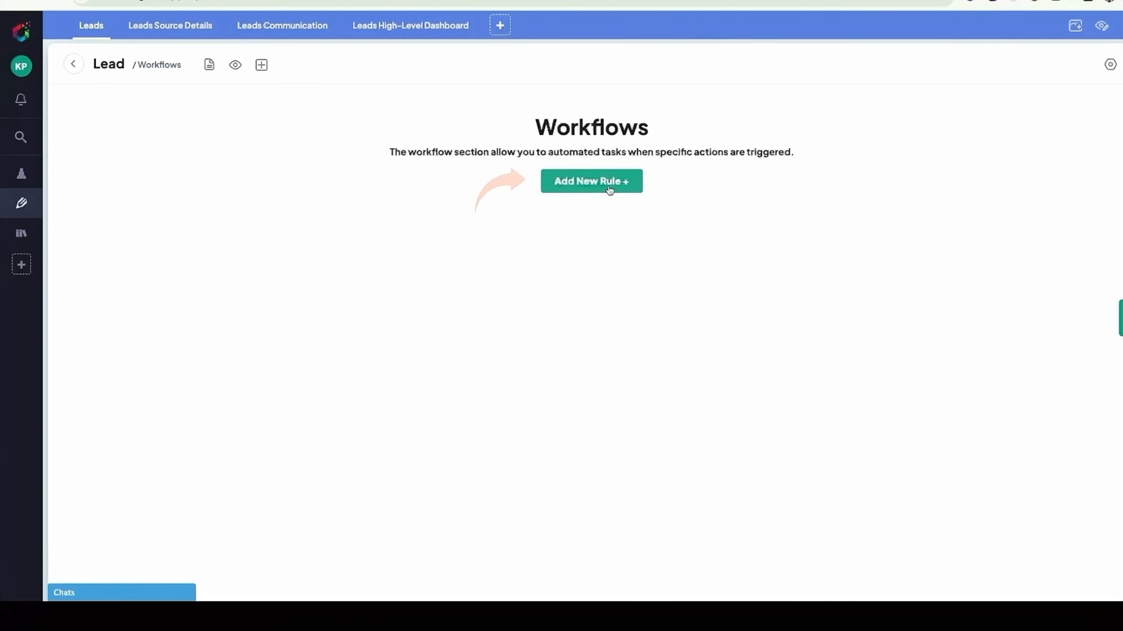
{"action": "left_click", "coordinate": [592, 181]}
{"action": "left_click", "coordinate": [555, 179]}
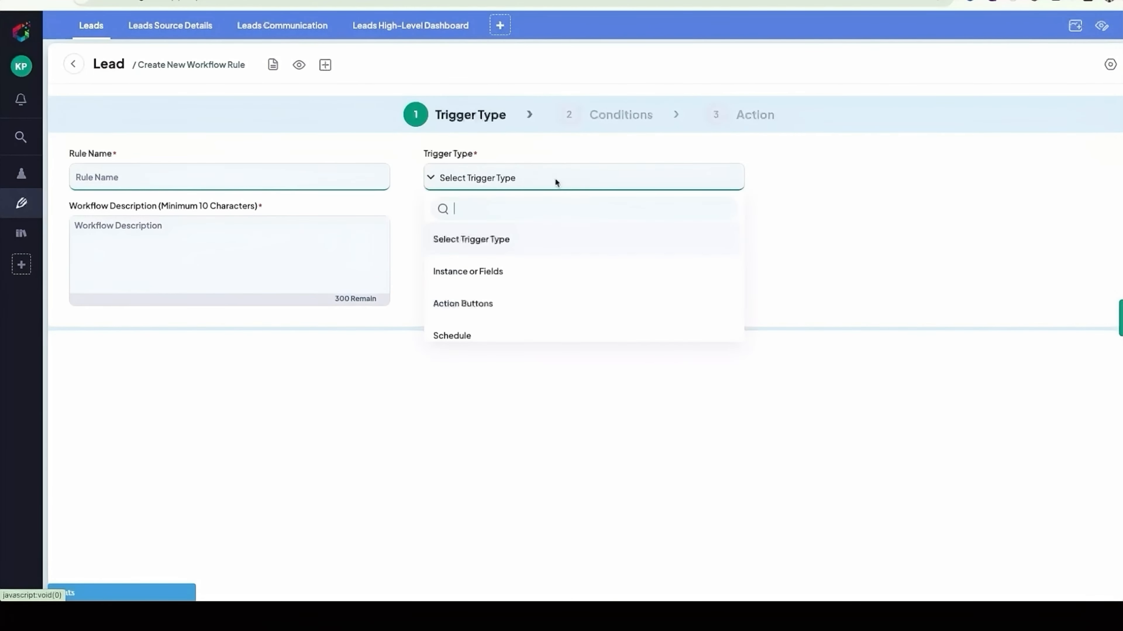
{"action": "left_click", "coordinate": [474, 305]}
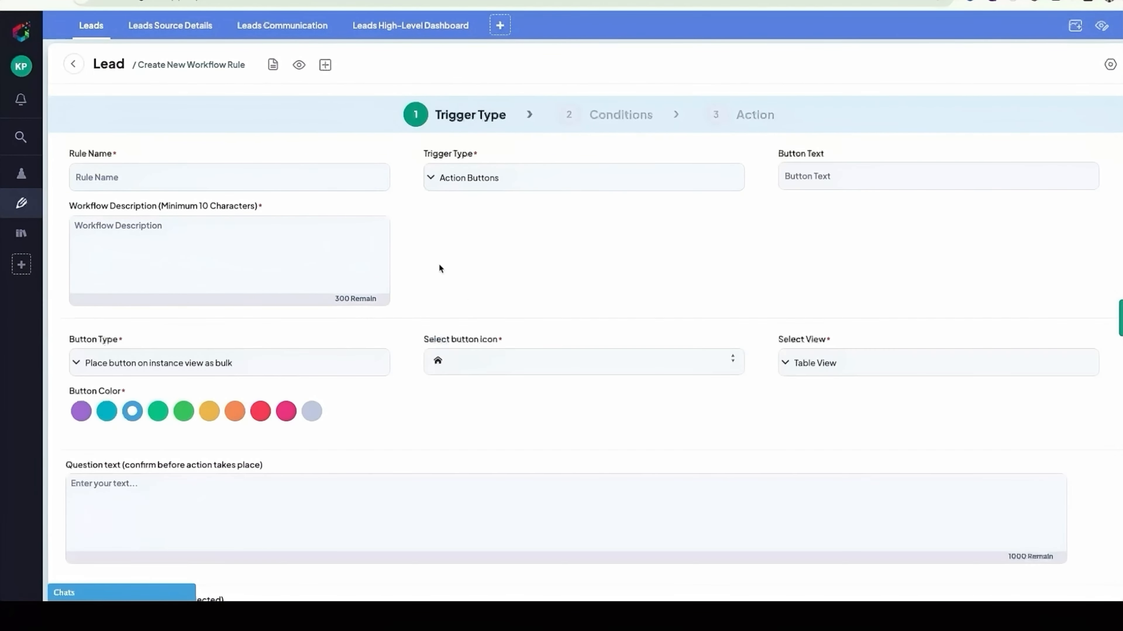
- Name the rule "Button - Send Email" and enter the description "Button sends email to the lead in the Leads Page."
{"action": "type", "text": "Button -"}
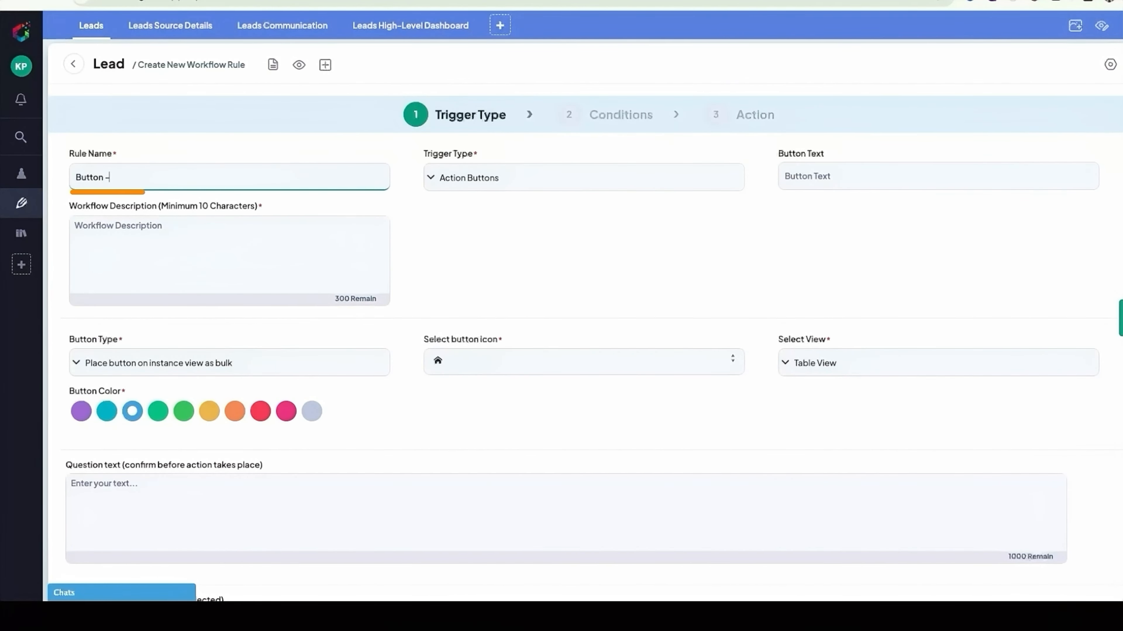
{"action": "type", "text": " Send Email"}
{"action": "left_click", "coordinate": [236, 228]}
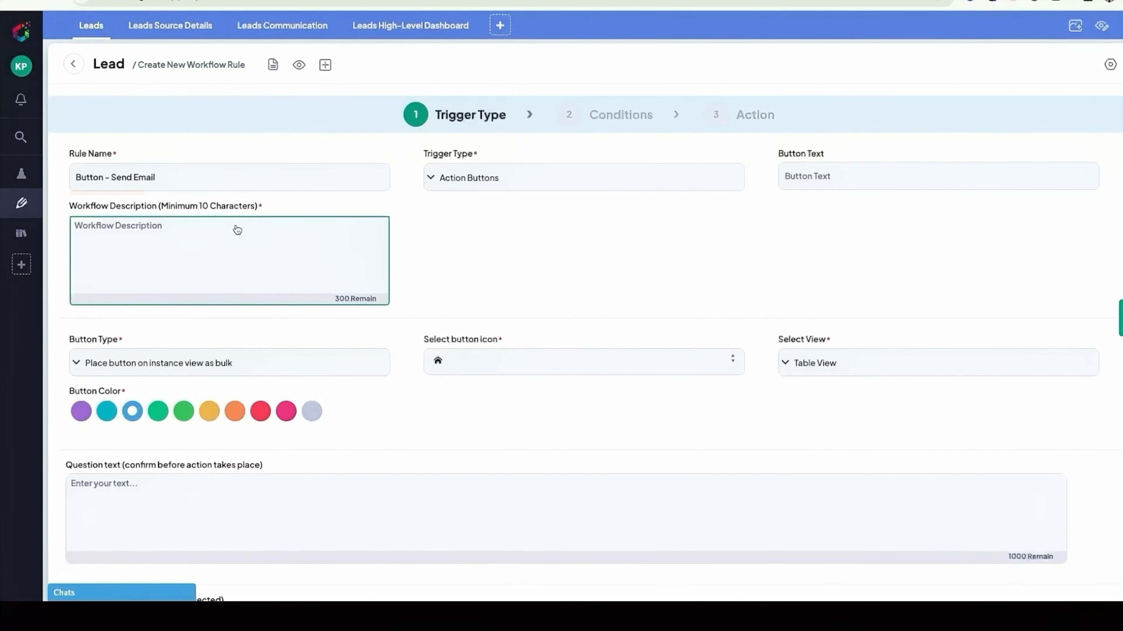
{"action": "type", "text": "Button sends email to the lead in the Leads Page."}
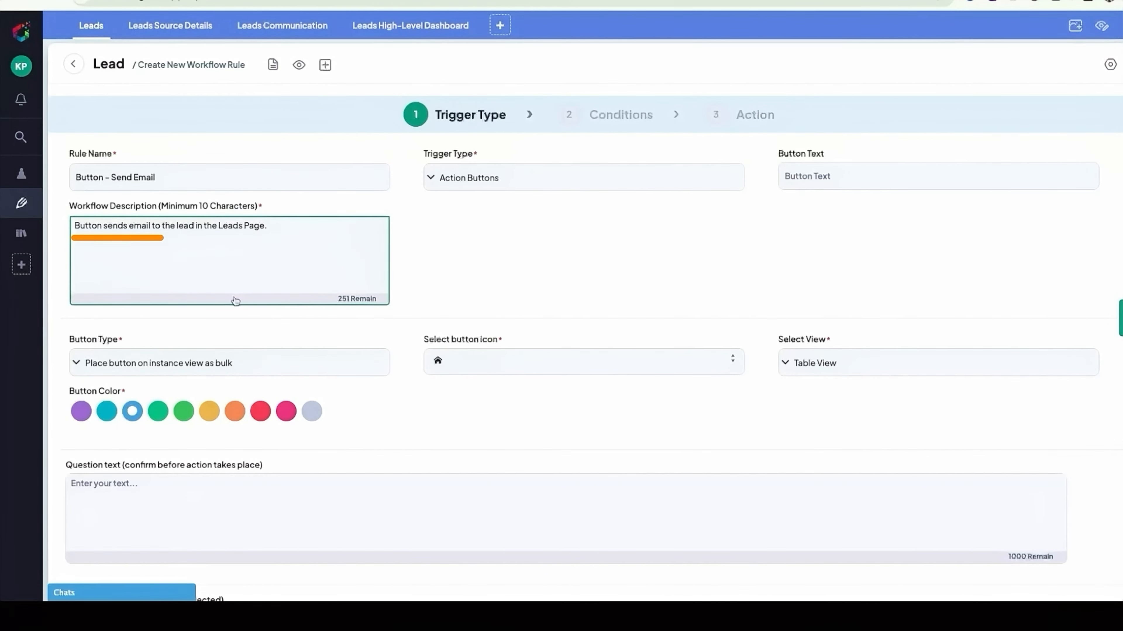
- Place the button on a fields group, colour it orange, and assign it to the Lead Details group
{"action": "left_click", "coordinate": [197, 370]}
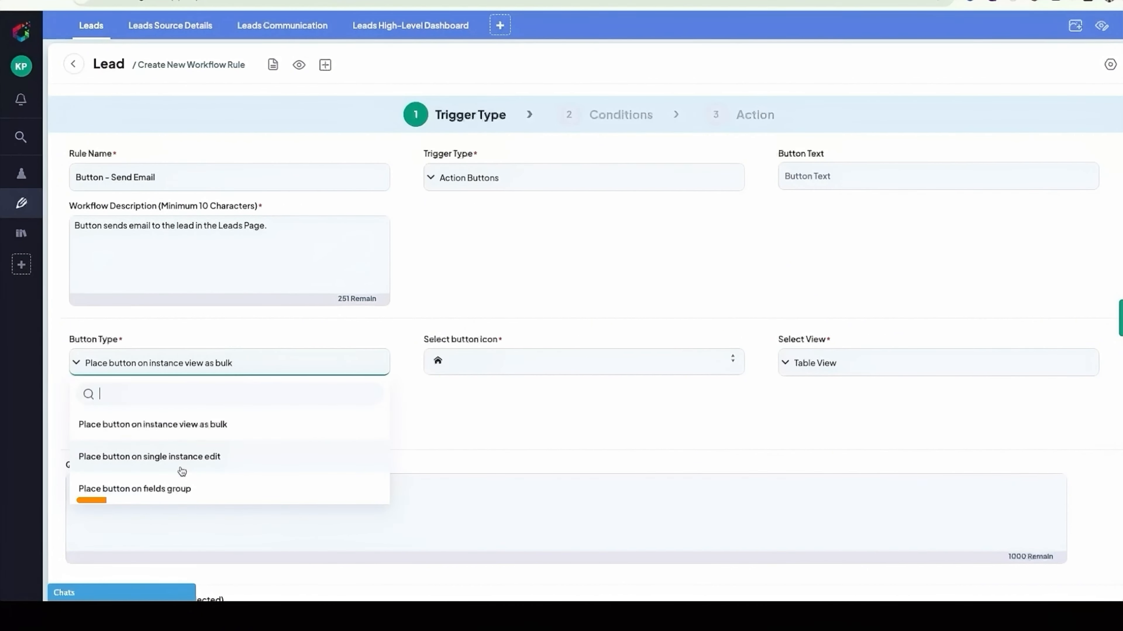
{"action": "left_click", "coordinate": [179, 489]}
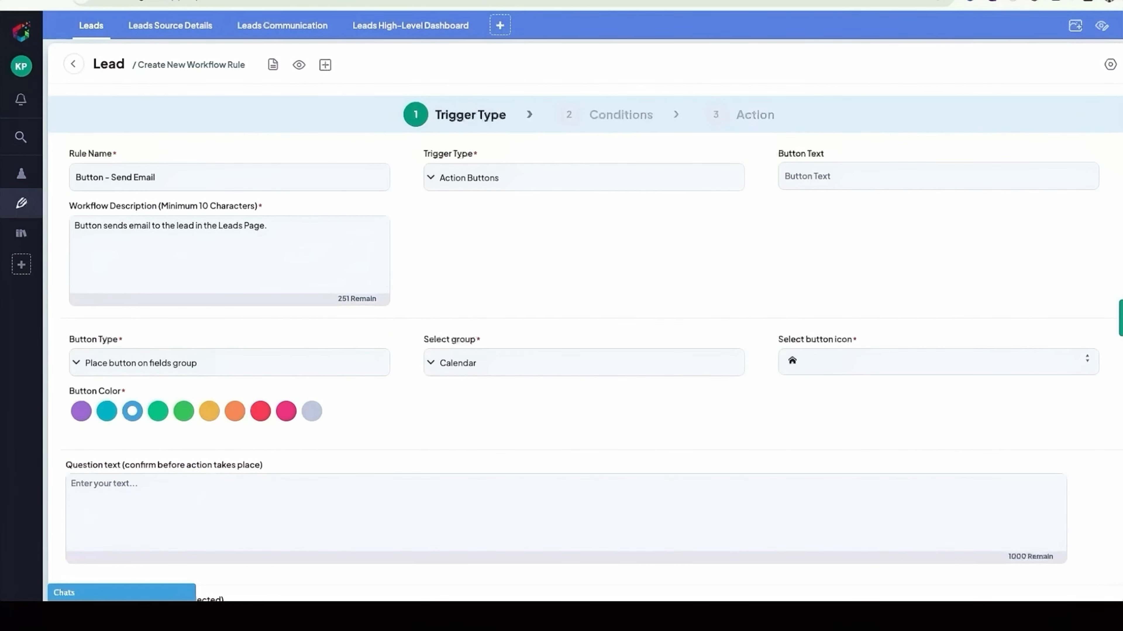
{"action": "scroll", "coordinate": [583, 301], "scroll_direction": "down", "scroll_amount": 1}
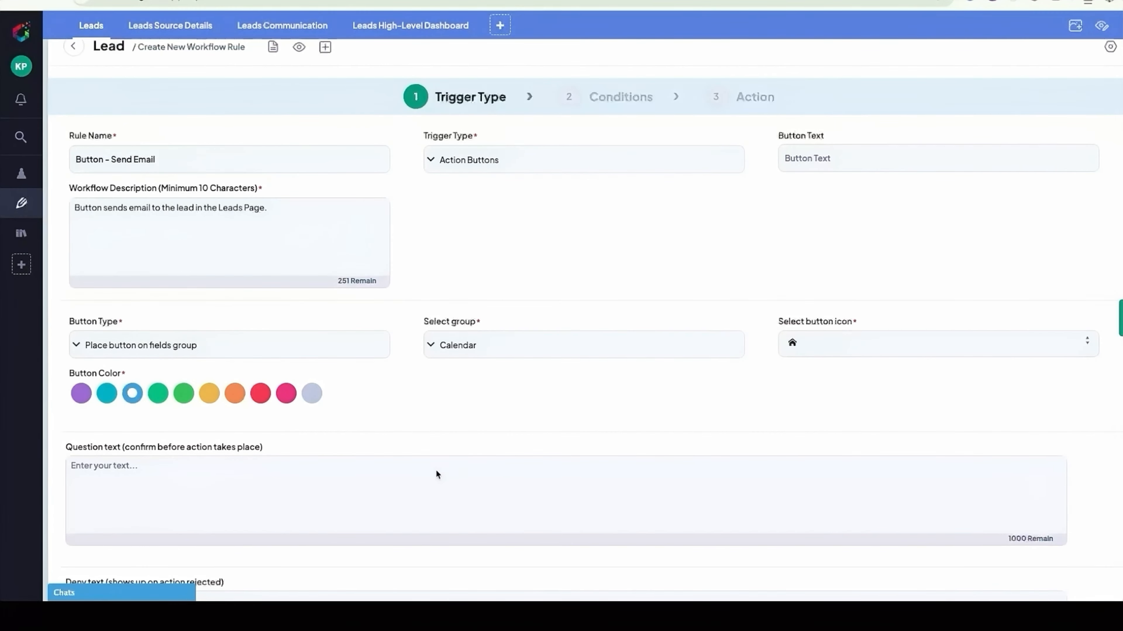
{"action": "left_click", "coordinate": [235, 397]}
{"action": "left_click", "coordinate": [468, 349]}
{"action": "left_click", "coordinate": [467, 448]}
- Set the button text to "Send Email" and choose the pencil as the button icon
{"action": "left_click", "coordinate": [828, 162]}
{"action": "type", "text": "Send Email"}
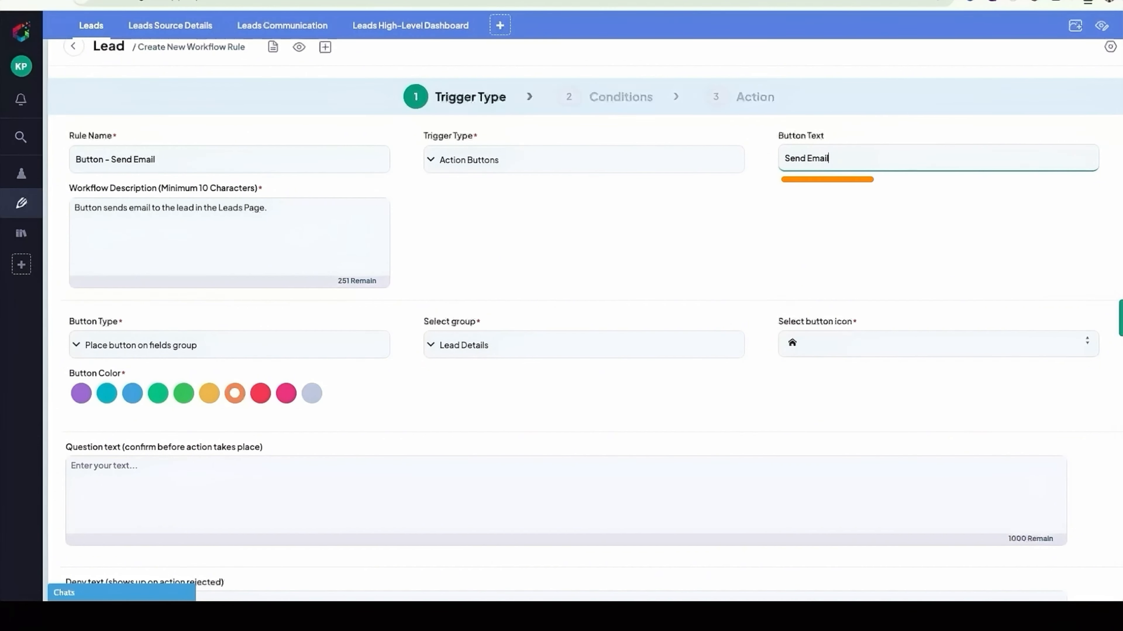
{"action": "left_click", "coordinate": [834, 343]}
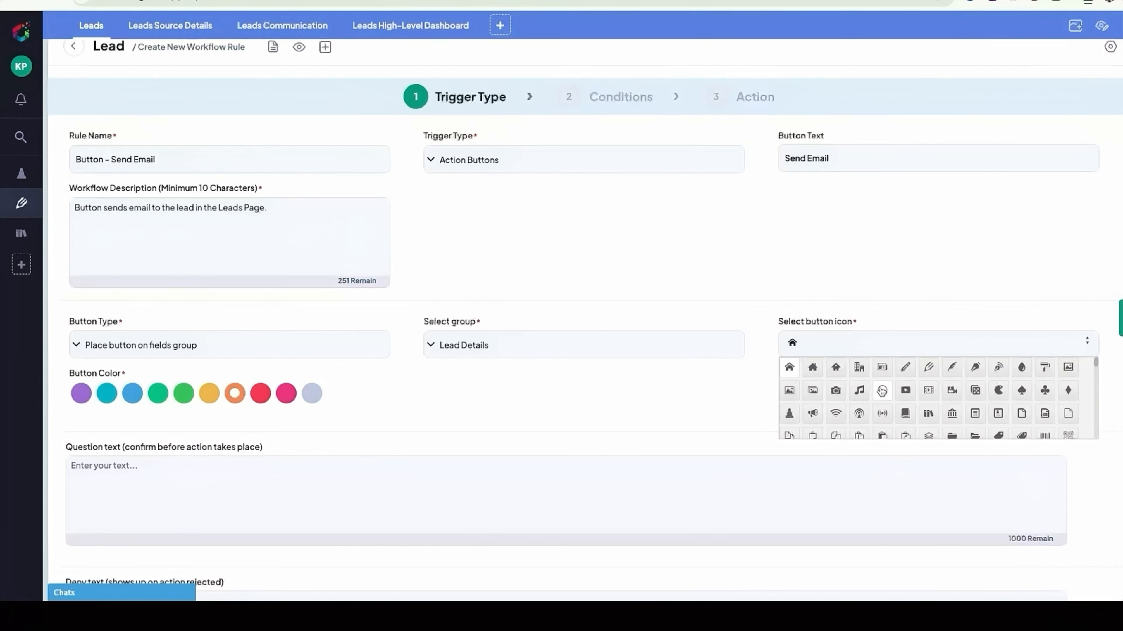
{"action": "left_click", "coordinate": [904, 367]}
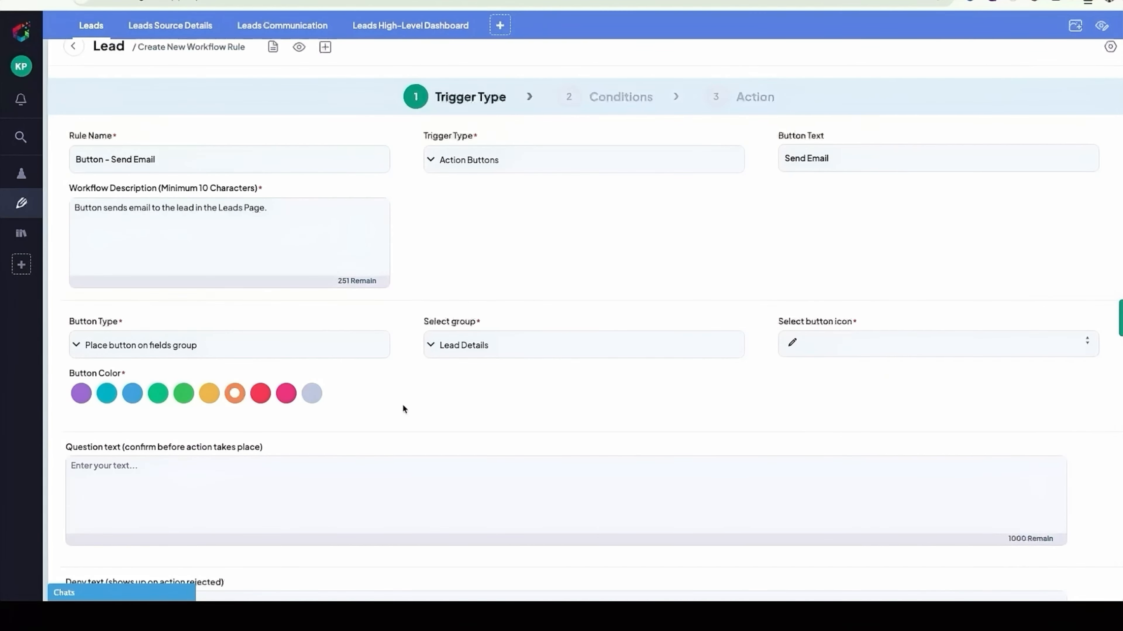
- Enter "Are you sure you want to proceed?" as the question text confirmed before the action takes place
{"action": "scroll", "coordinate": [403, 409], "scroll_direction": "down", "scroll_amount": 3}
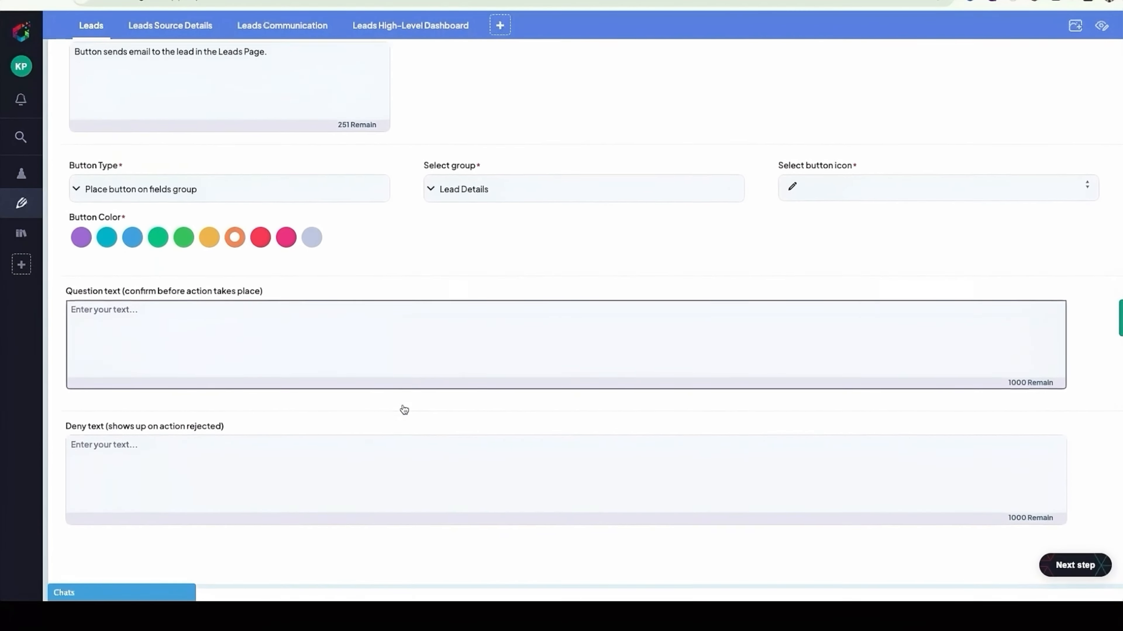
{"action": "scroll", "coordinate": [403, 409], "scroll_direction": "down", "scroll_amount": 2}
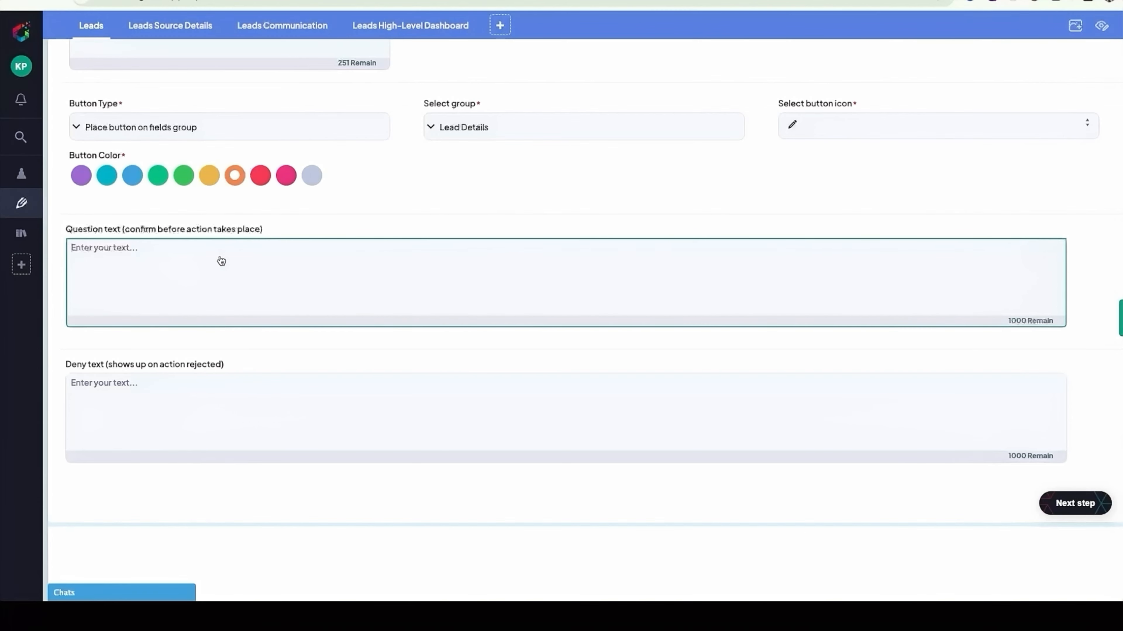
{"action": "type", "text": "Are you sure you want to proceed?"}
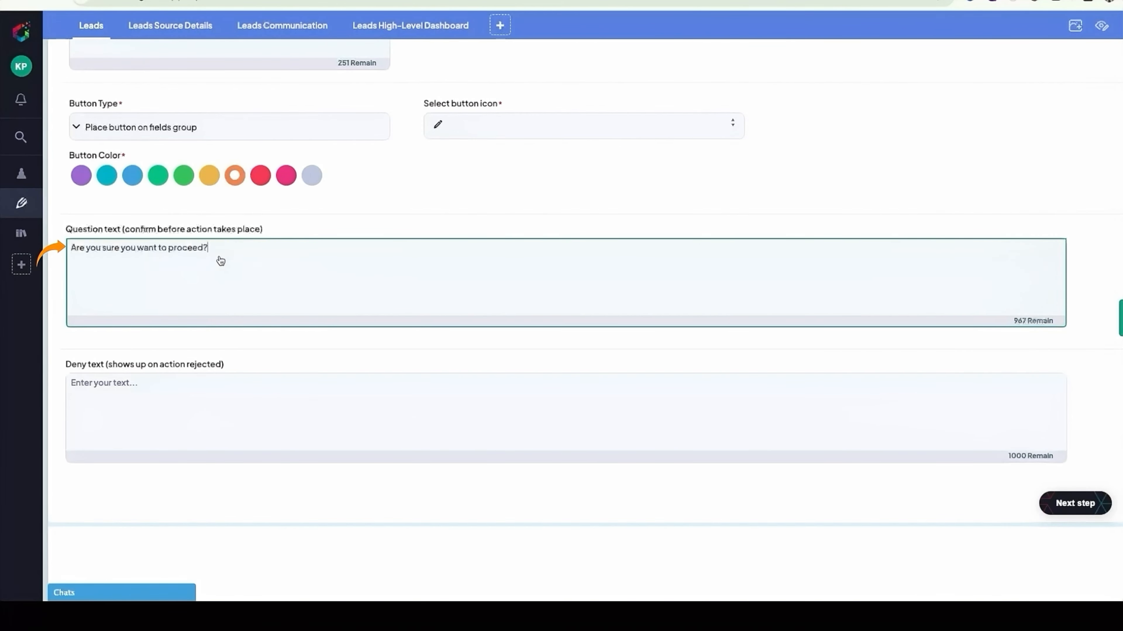
- Enter "Cancel" as the deny text shown on action rejection and proceed to the rule's conditions
{"action": "left_click", "coordinate": [198, 384]}
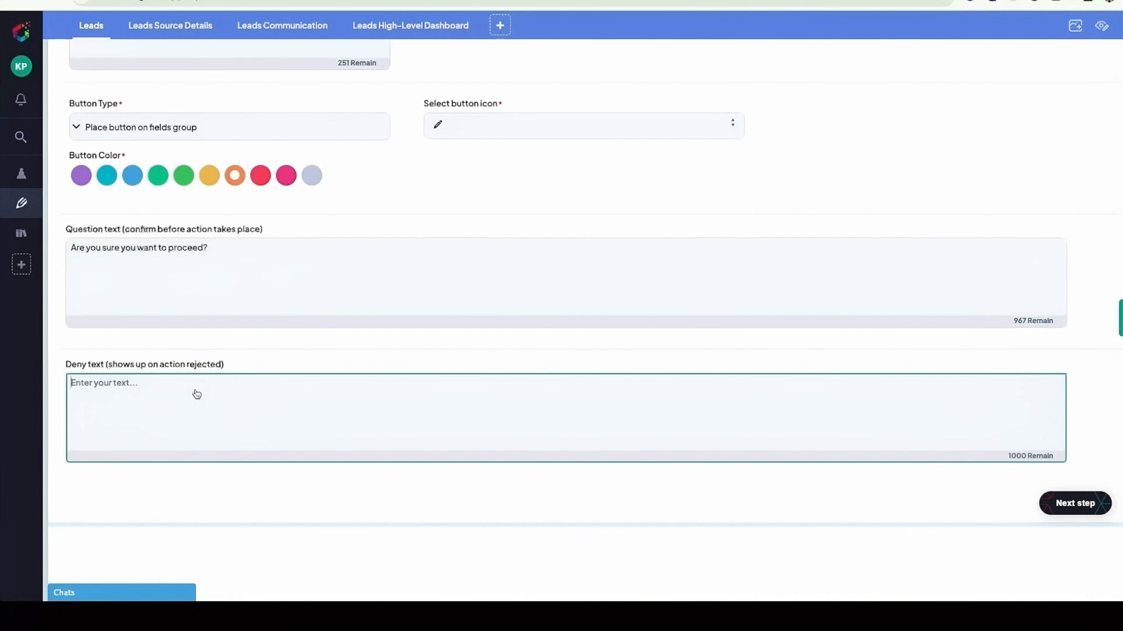
{"action": "type", "text": "Cancel"}
{"action": "scroll", "coordinate": [566, 309], "scroll_direction": "up", "scroll_amount": 1}
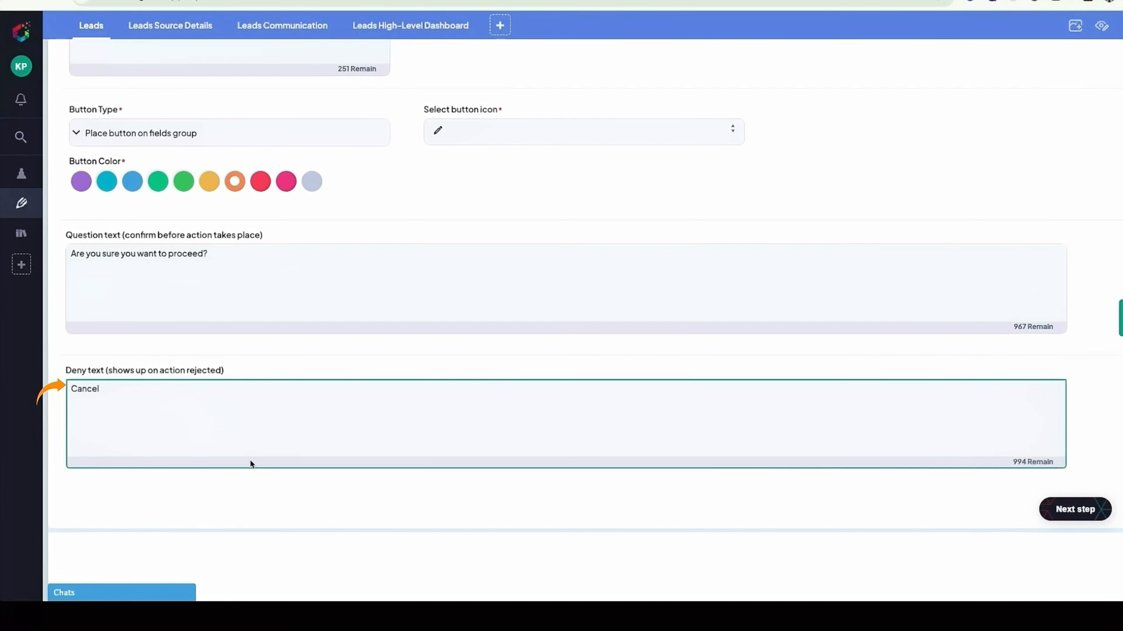
{"action": "scroll", "coordinate": [251, 462], "scroll_direction": "down", "scroll_amount": 1}
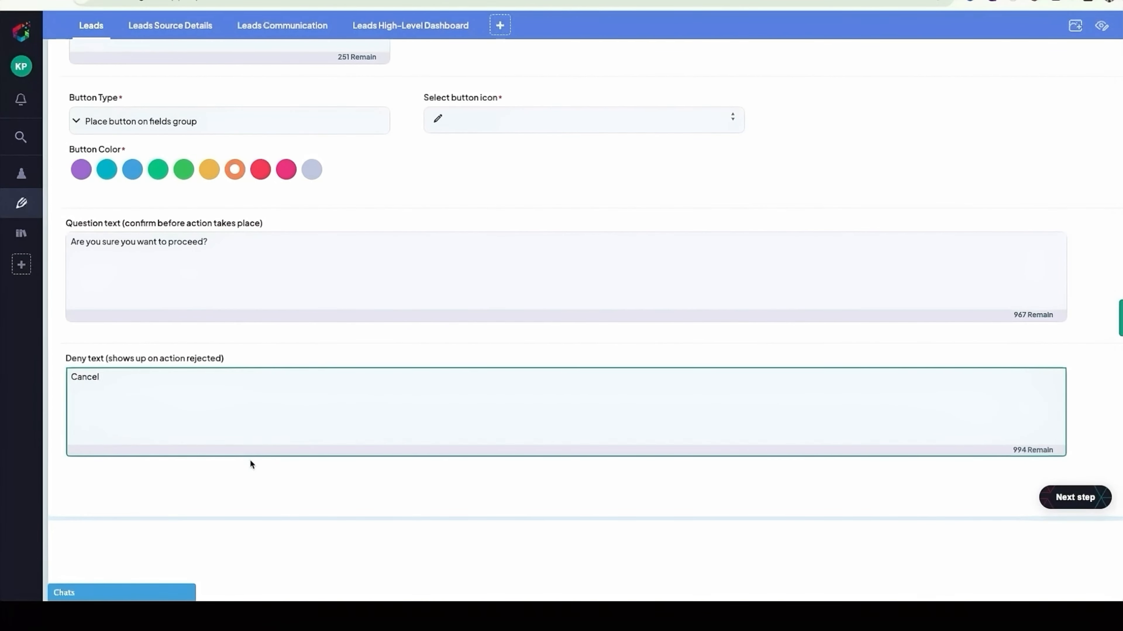
{"action": "scroll", "coordinate": [251, 461], "scroll_direction": "up", "scroll_amount": 3}
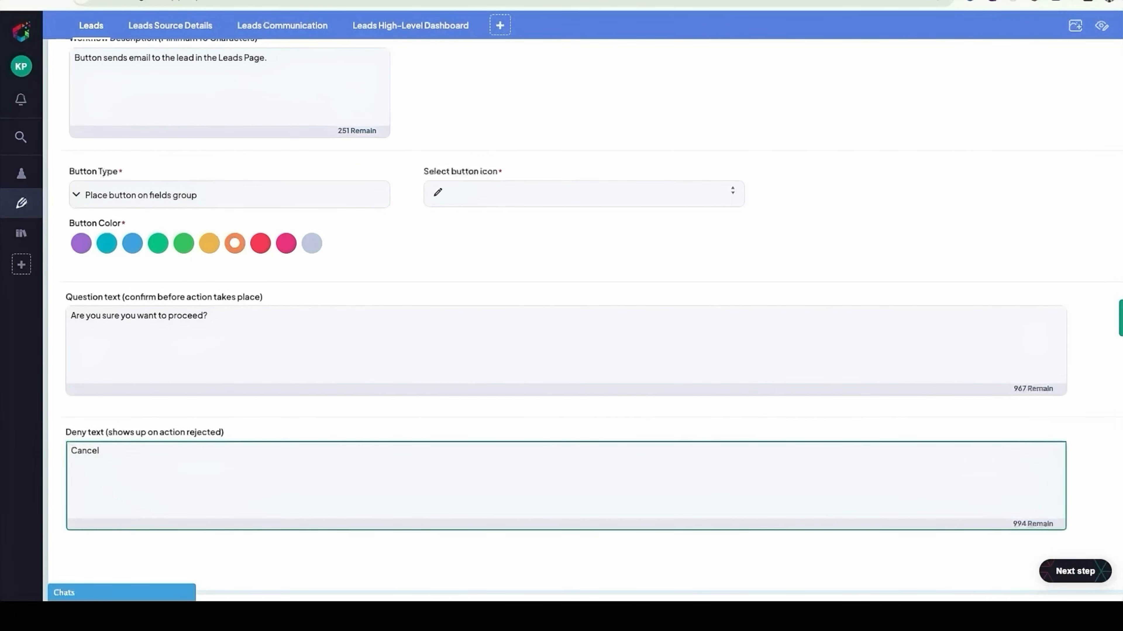
{"action": "left_click", "coordinate": [1061, 572]}
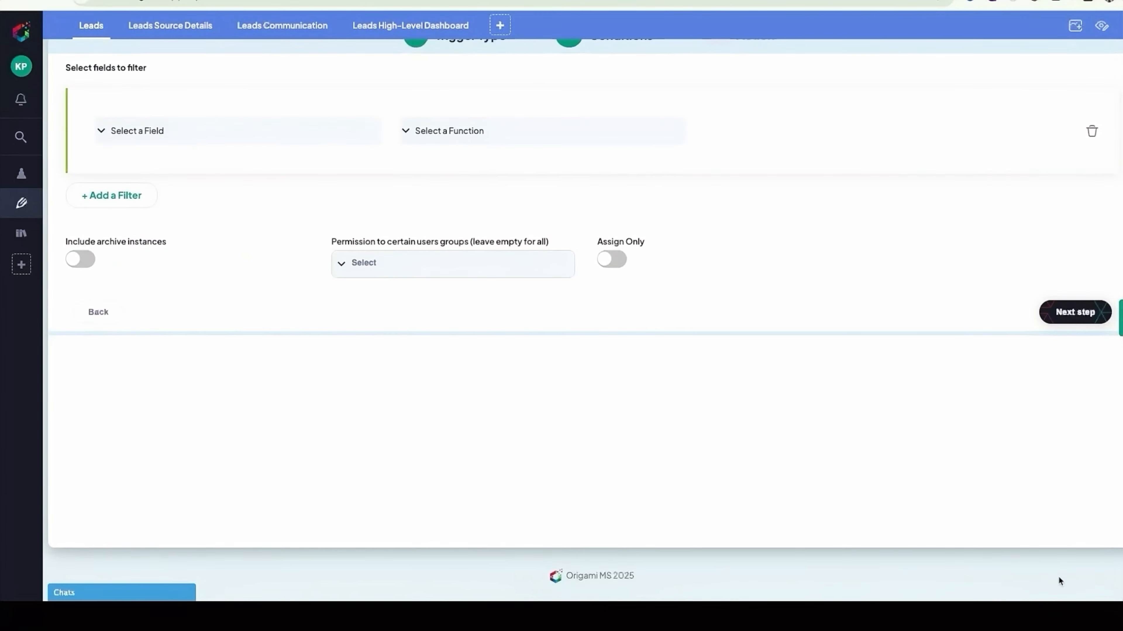
- Filter the rule on the Email field with the function Not Empty Value and proceed to the action stage
{"action": "scroll", "coordinate": [494, 383], "scroll_direction": "up", "scroll_amount": 2}
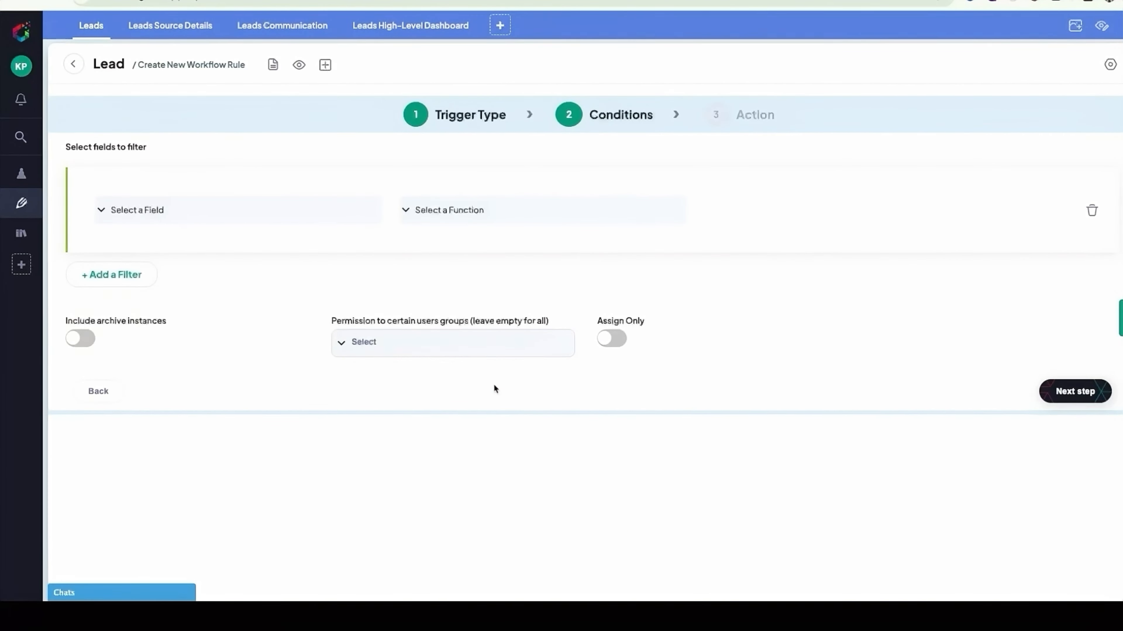
{"action": "left_click", "coordinate": [194, 219]}
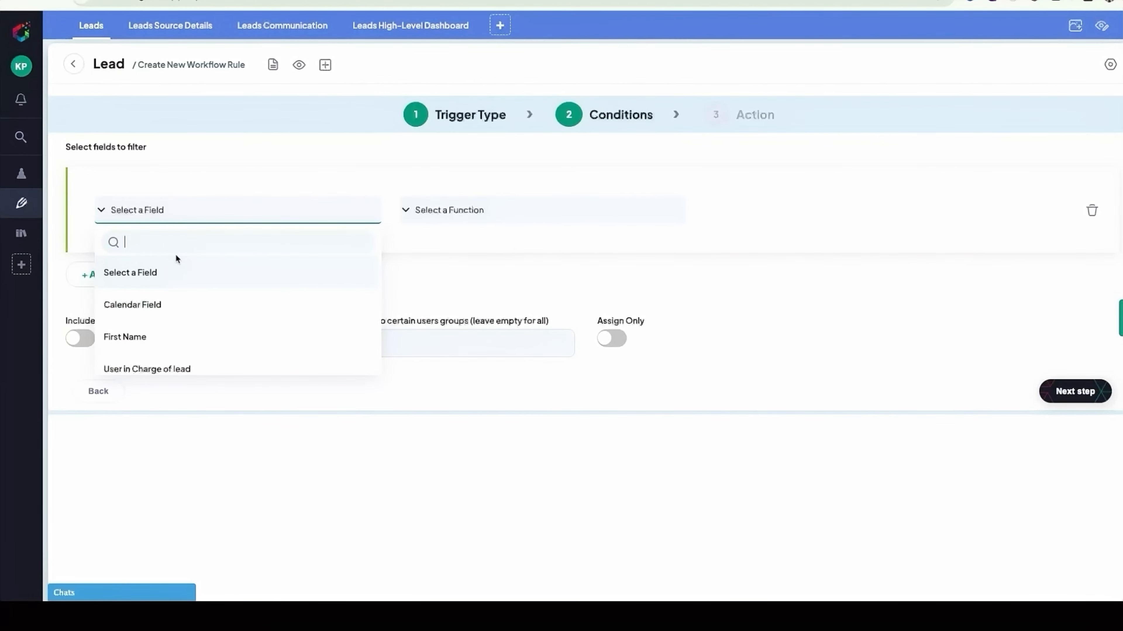
{"action": "scroll", "coordinate": [170, 295], "scroll_direction": "down", "scroll_amount": 4}
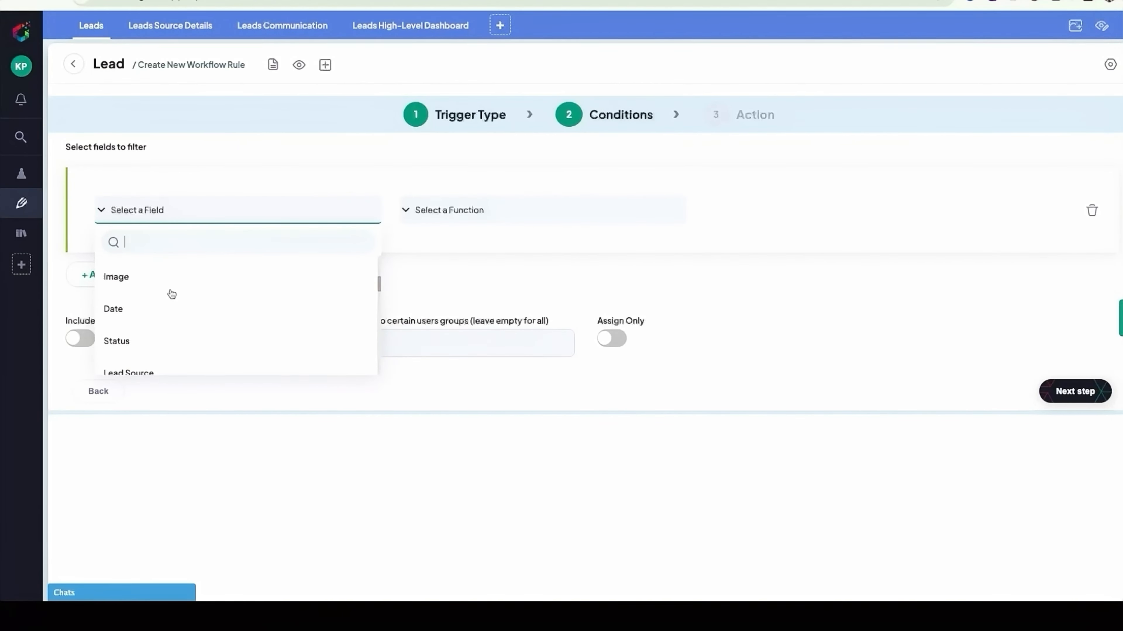
{"action": "scroll", "coordinate": [172, 294], "scroll_direction": "down", "scroll_amount": 4}
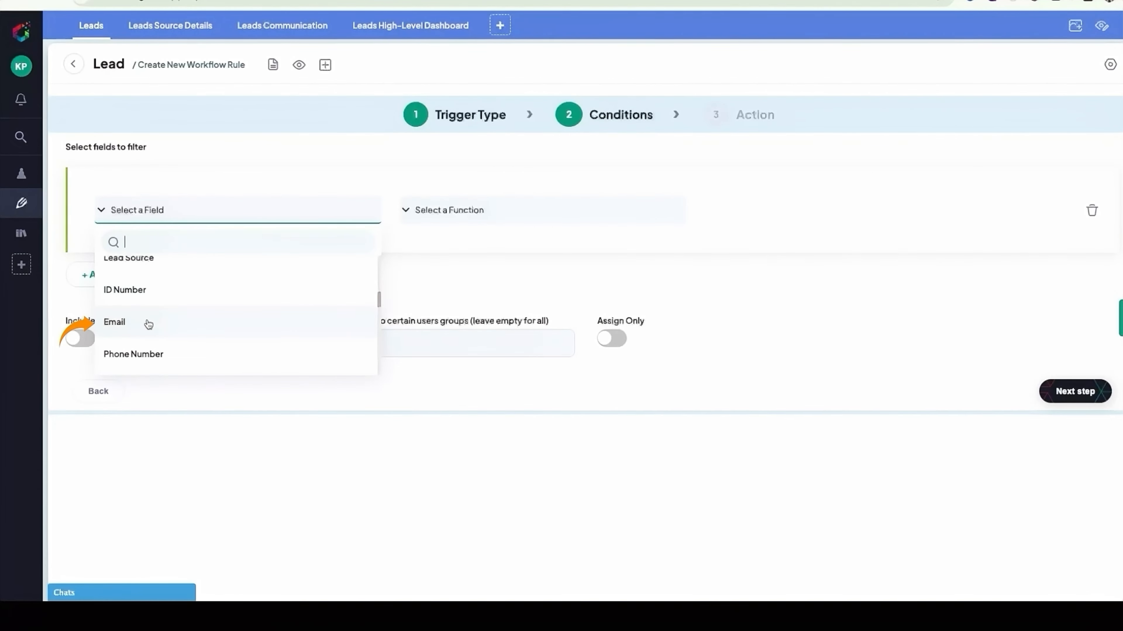
{"action": "left_click", "coordinate": [148, 323]}
{"action": "left_click", "coordinate": [460, 212]}
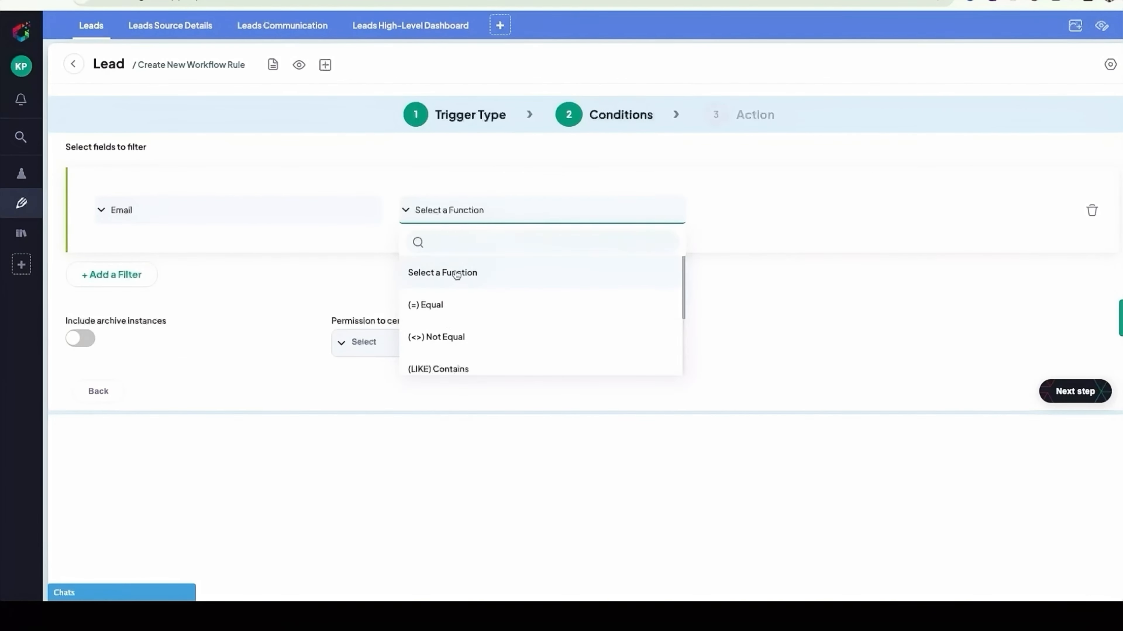
{"action": "scroll", "coordinate": [444, 327], "scroll_direction": "down", "scroll_amount": 3}
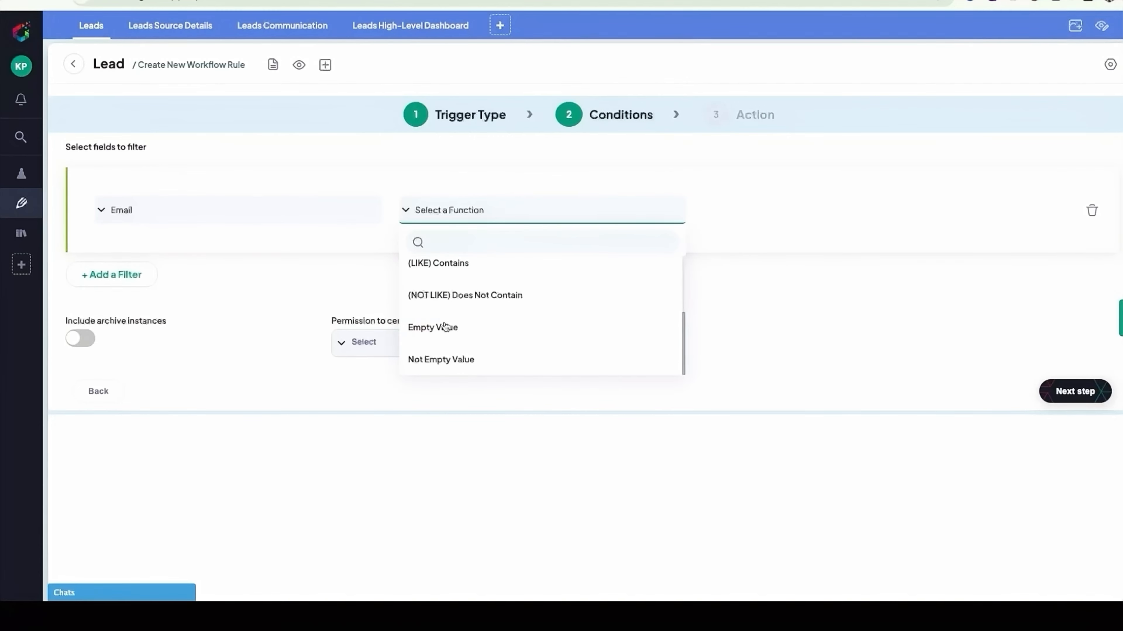
{"action": "left_click", "coordinate": [442, 358]}
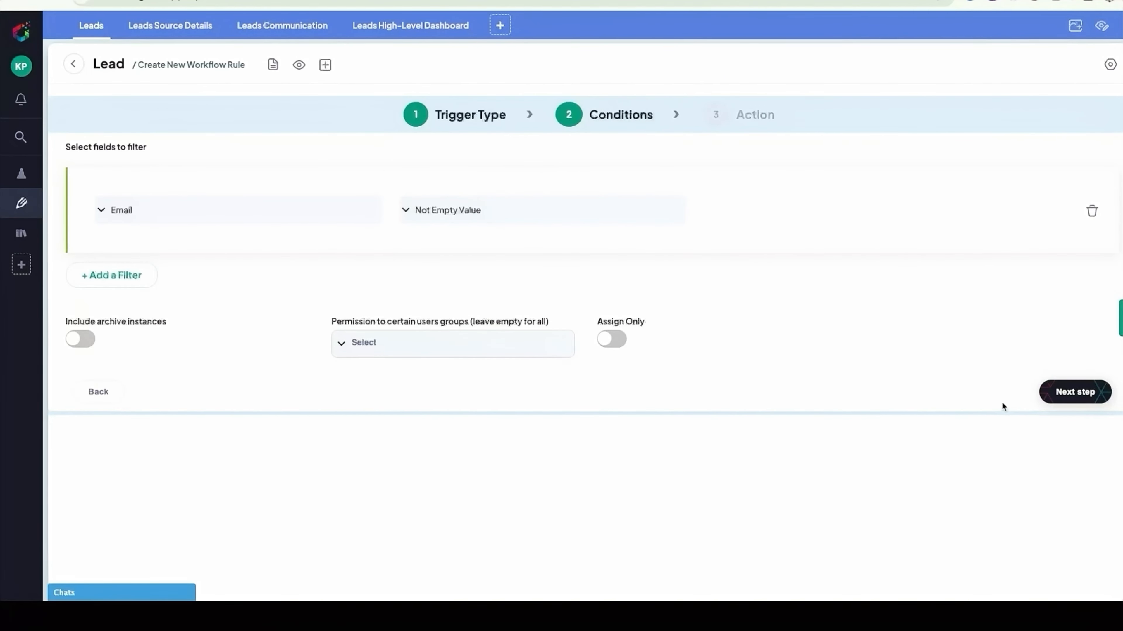
{"action": "left_click", "coordinate": [1063, 396]}
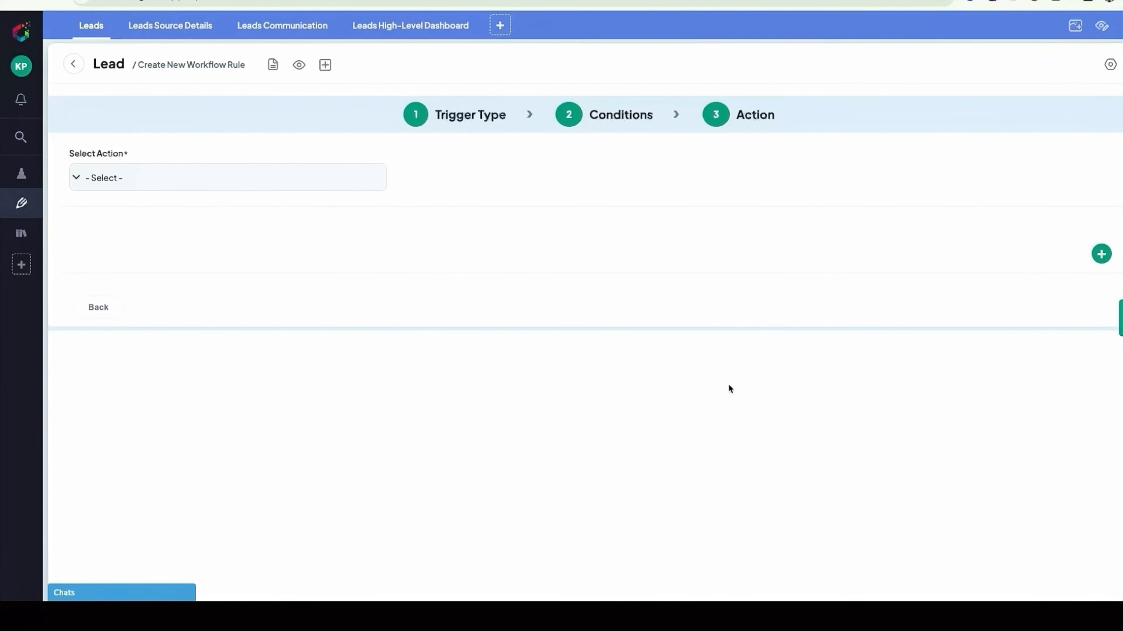
- Choose Send Email as the rule's action and keep its sending type as Immediately
{"action": "left_click", "coordinate": [213, 179]}
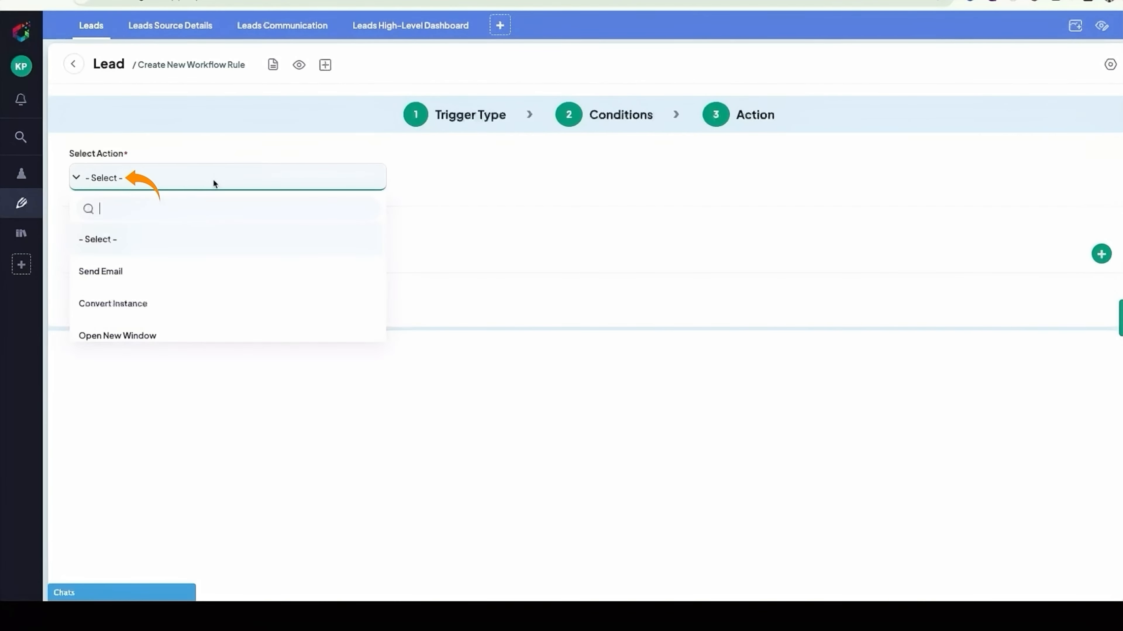
{"action": "scroll", "coordinate": [169, 322], "scroll_direction": "down", "scroll_amount": 4}
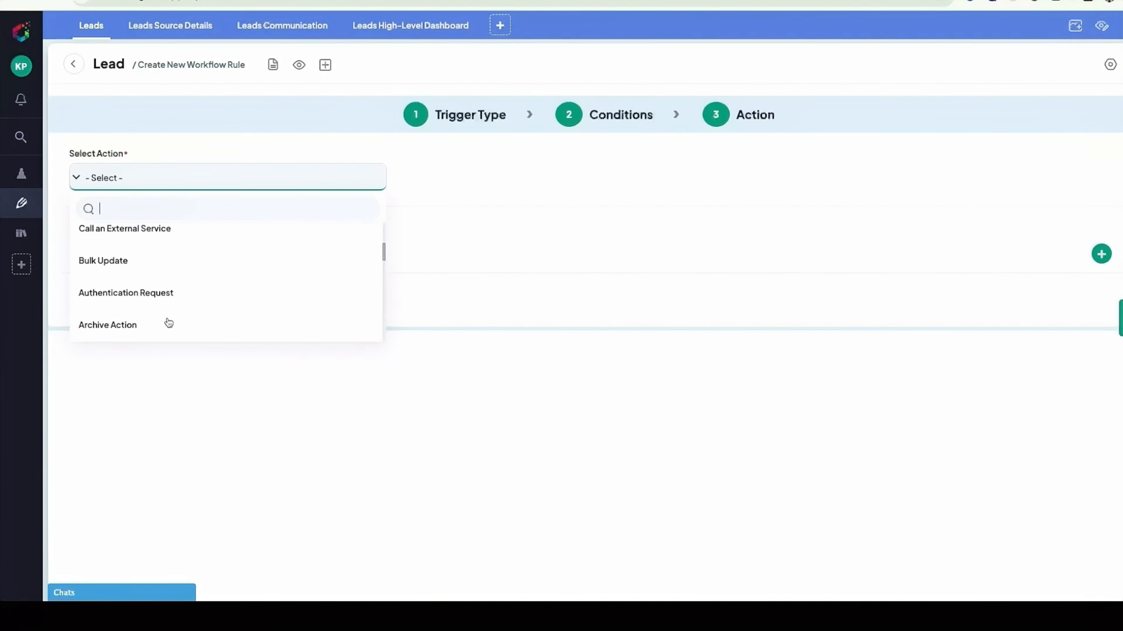
{"action": "scroll", "coordinate": [169, 322], "scroll_direction": "up", "scroll_amount": 4}
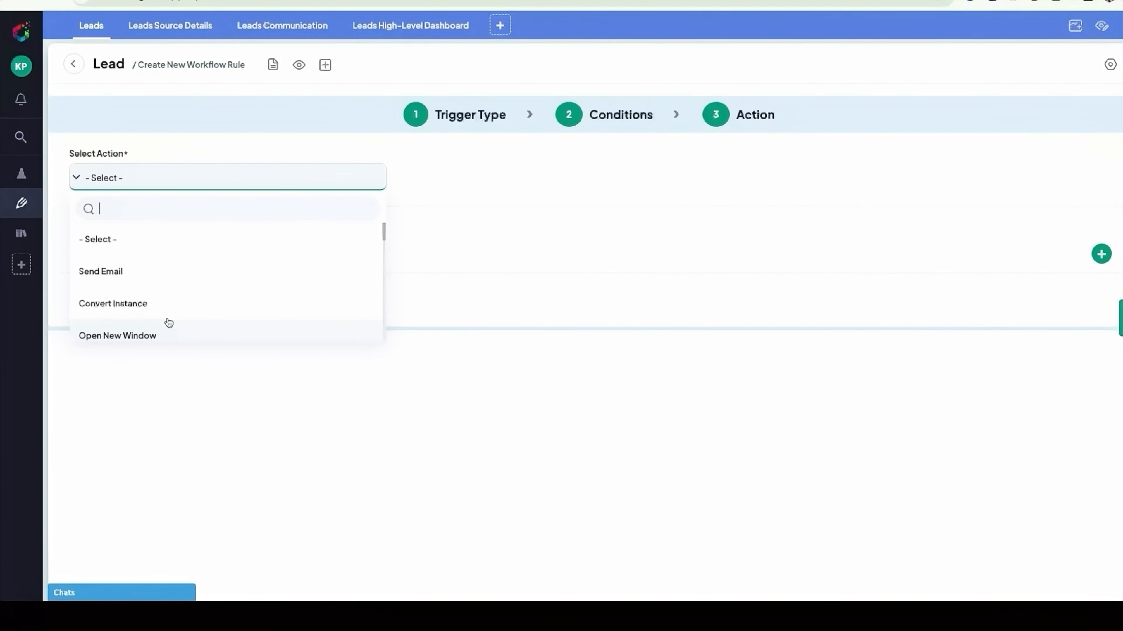
{"action": "left_click", "coordinate": [166, 280]}
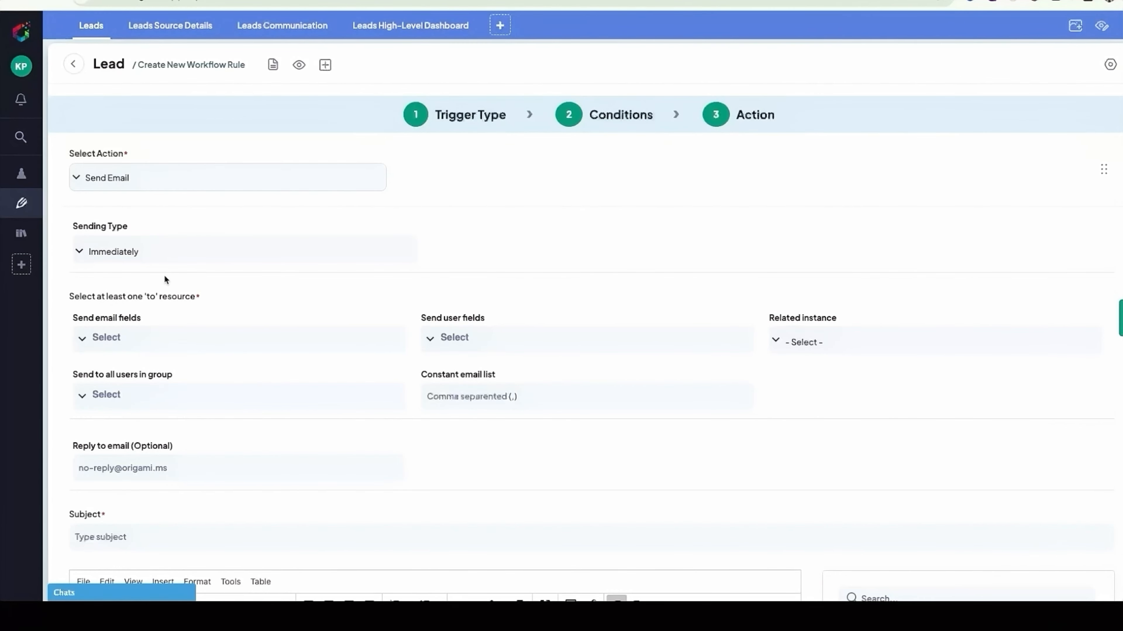
{"action": "left_click", "coordinate": [170, 252]}
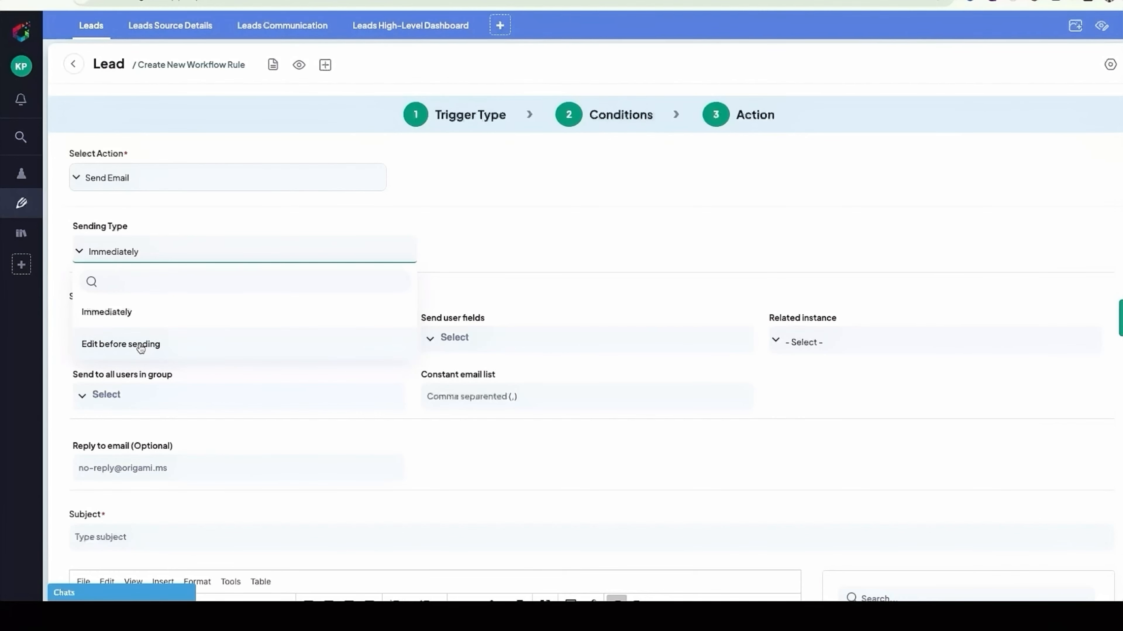
{"action": "left_click", "coordinate": [151, 319]}
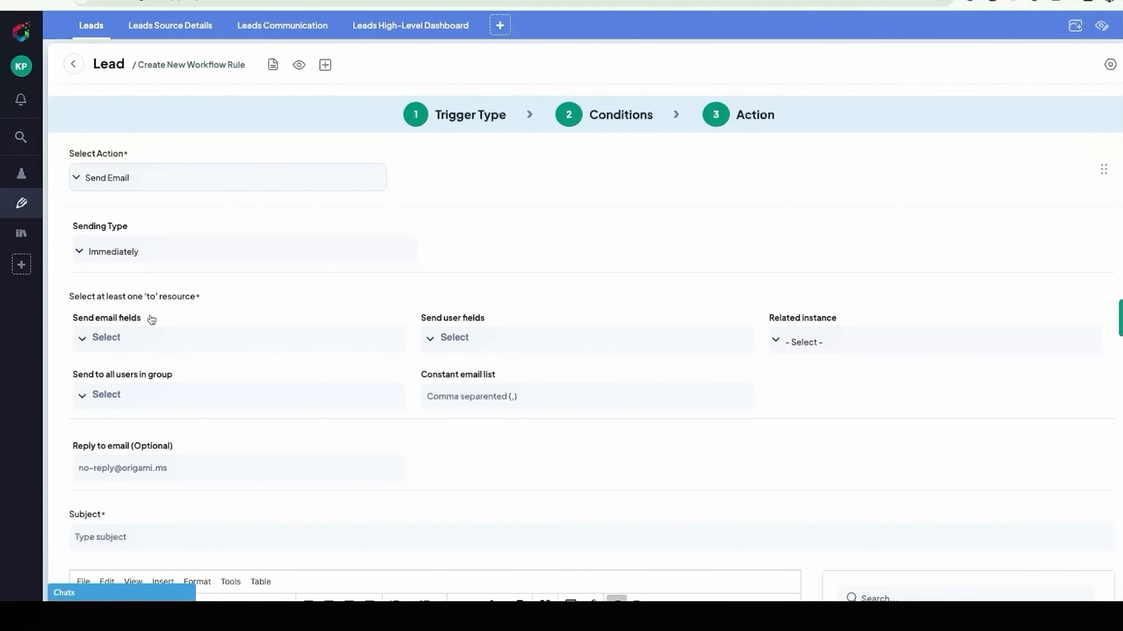
- Add the Email field as a recipient under the email fields of the Send Email action
{"action": "scroll", "coordinate": [156, 319], "scroll_direction": "down", "scroll_amount": 1}
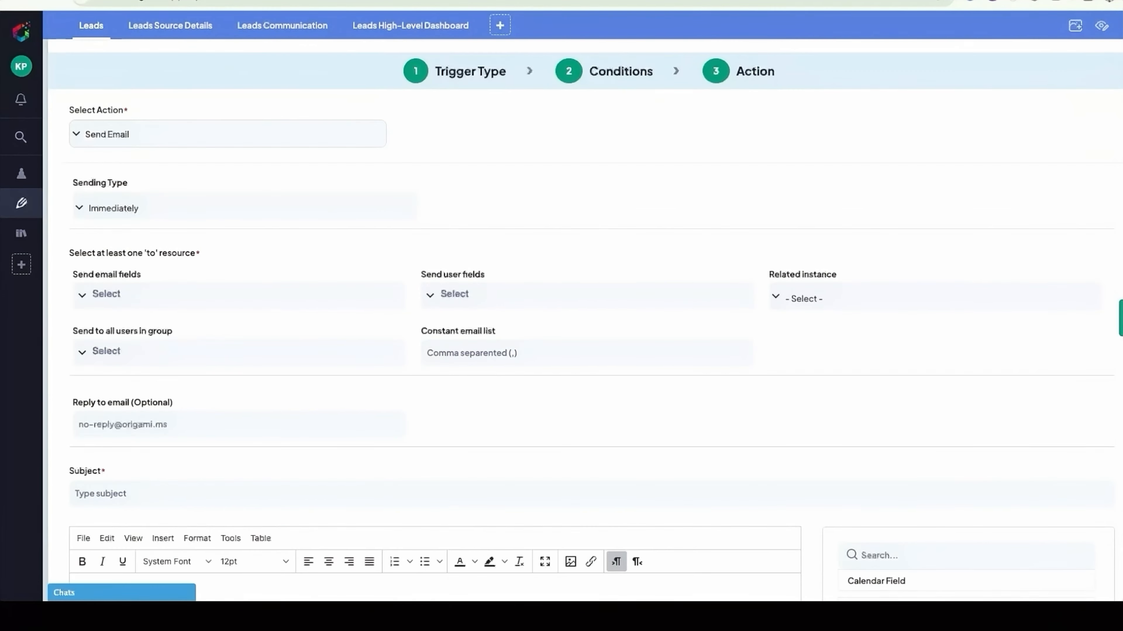
{"action": "left_click", "coordinate": [82, 296]}
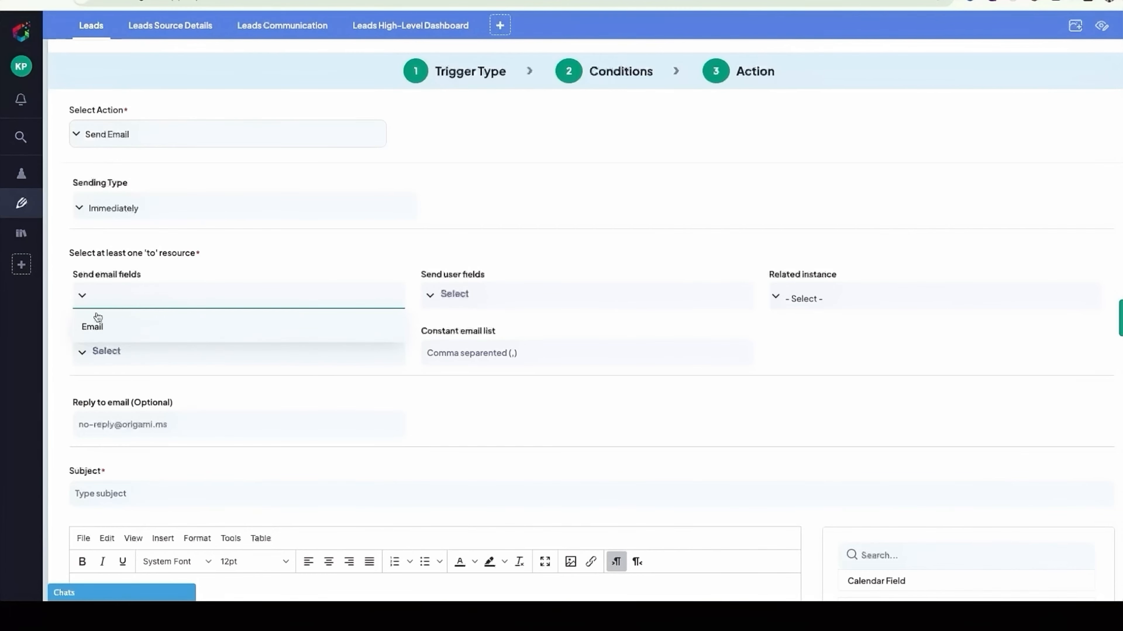
{"action": "left_click", "coordinate": [97, 330]}
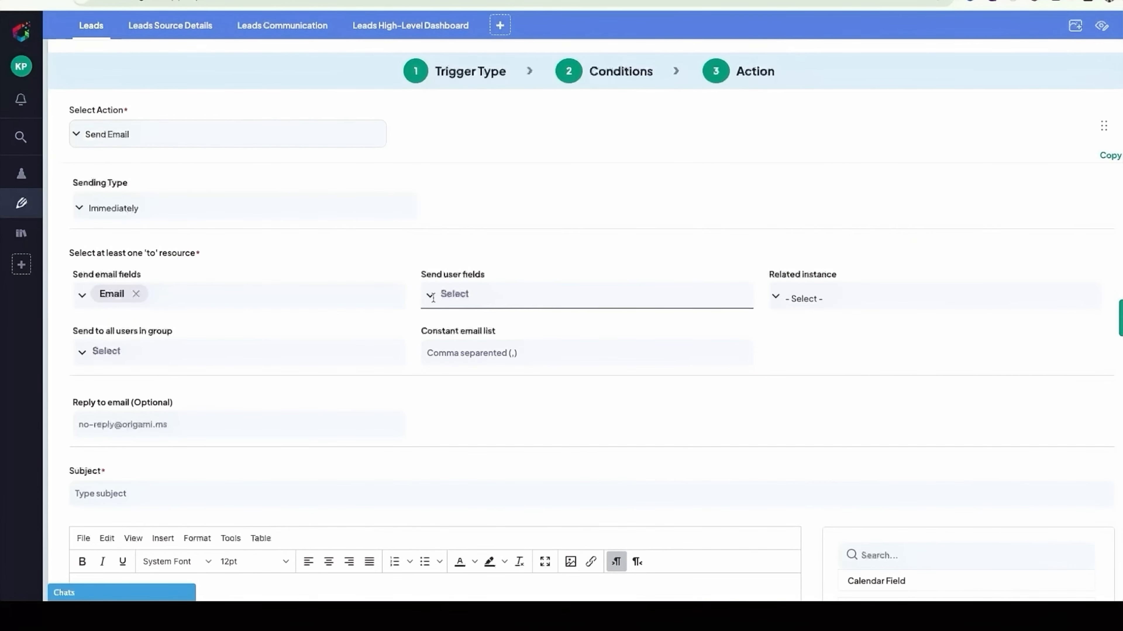
- Examine which user fields and user groups are available as recipients, without selecting any
{"action": "left_click", "coordinate": [451, 296]}
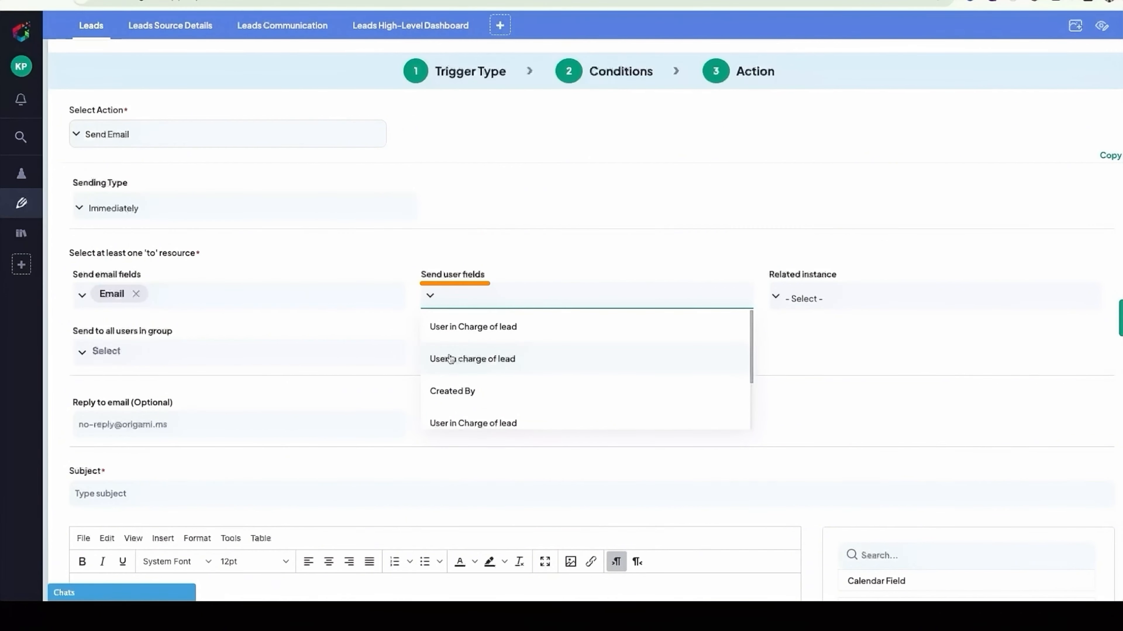
{"action": "scroll", "coordinate": [450, 354], "scroll_direction": "down", "scroll_amount": 2}
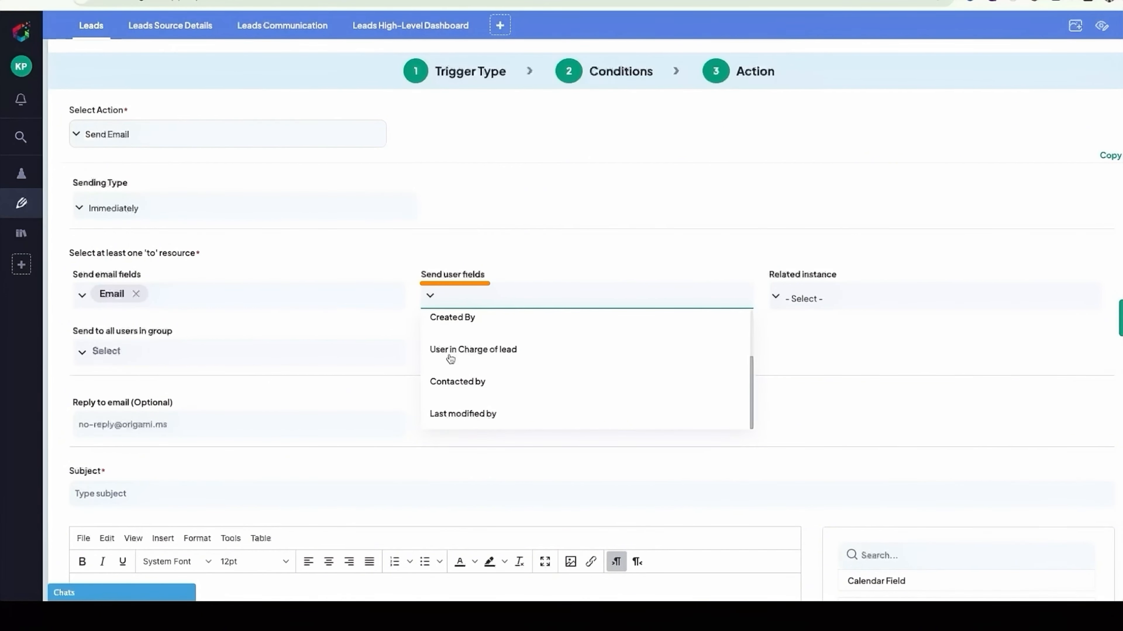
{"action": "scroll", "coordinate": [451, 358], "scroll_direction": "up", "scroll_amount": 3}
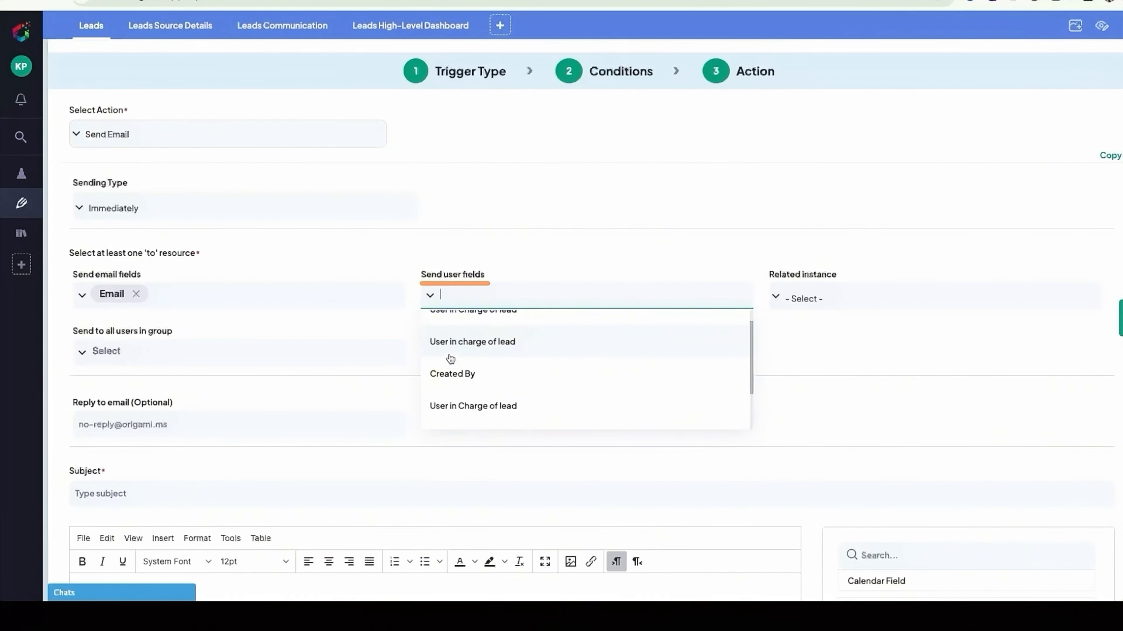
{"action": "left_click", "coordinate": [509, 266]}
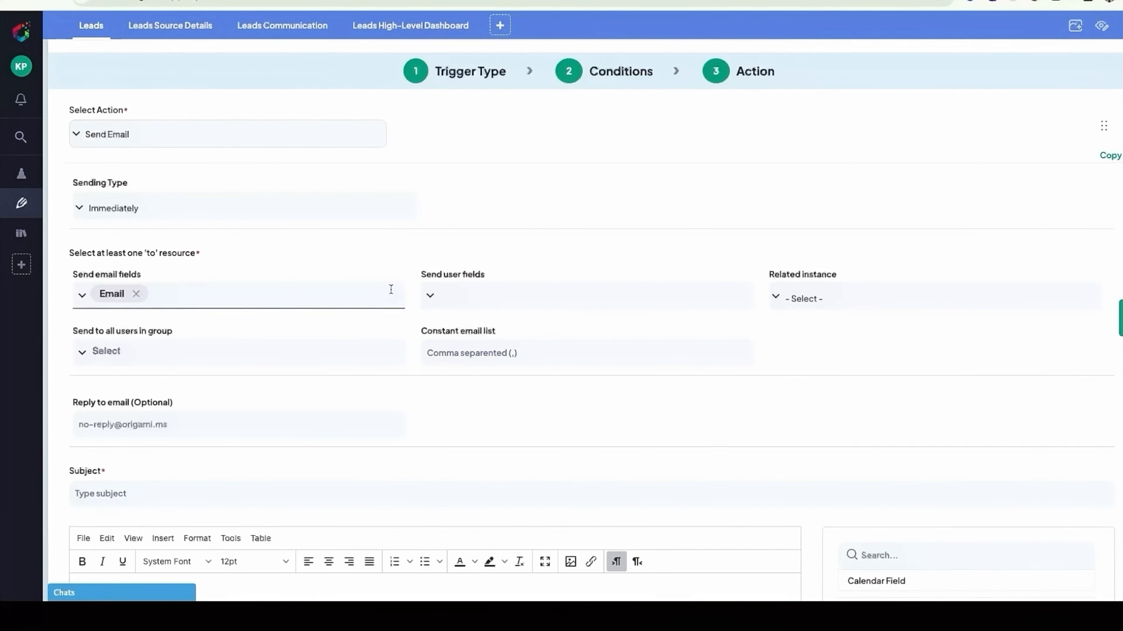
{"action": "left_click", "coordinate": [94, 351]}
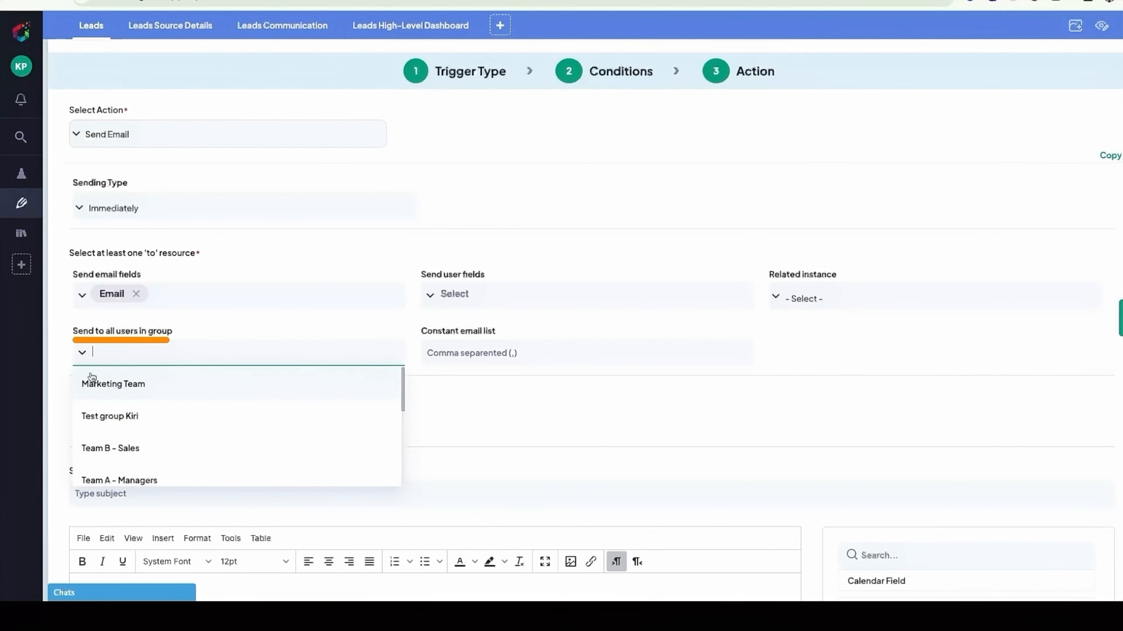
{"action": "scroll", "coordinate": [93, 419], "scroll_direction": "down", "scroll_amount": 5}
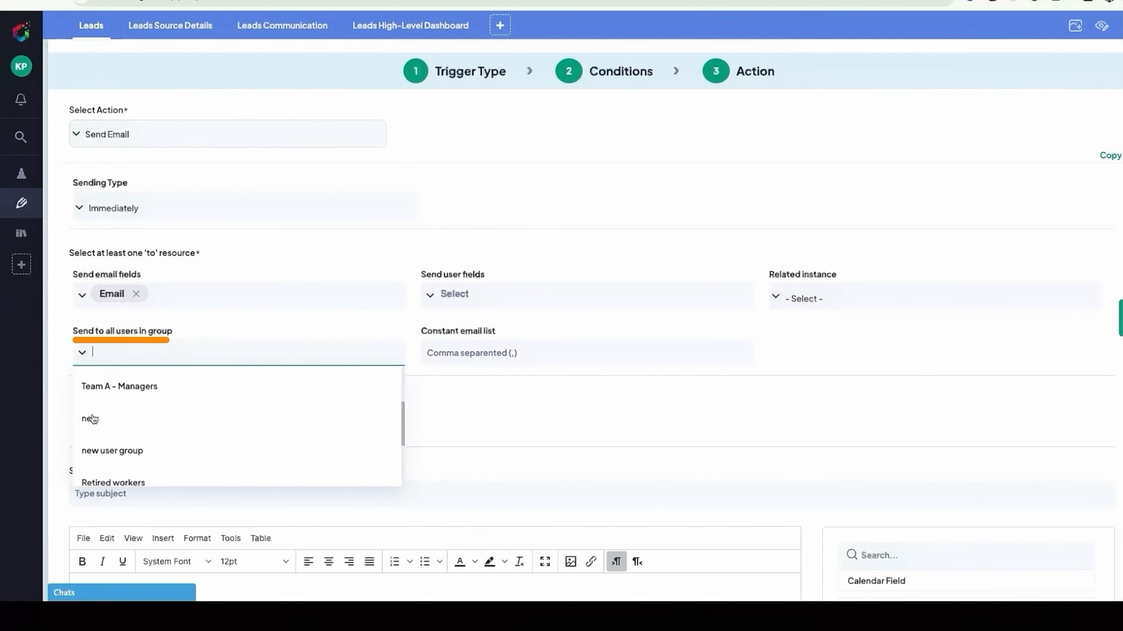
{"action": "scroll", "coordinate": [92, 419], "scroll_direction": "down", "scroll_amount": 2}
{"action": "scroll", "coordinate": [93, 419], "scroll_direction": "up", "scroll_amount": 5}
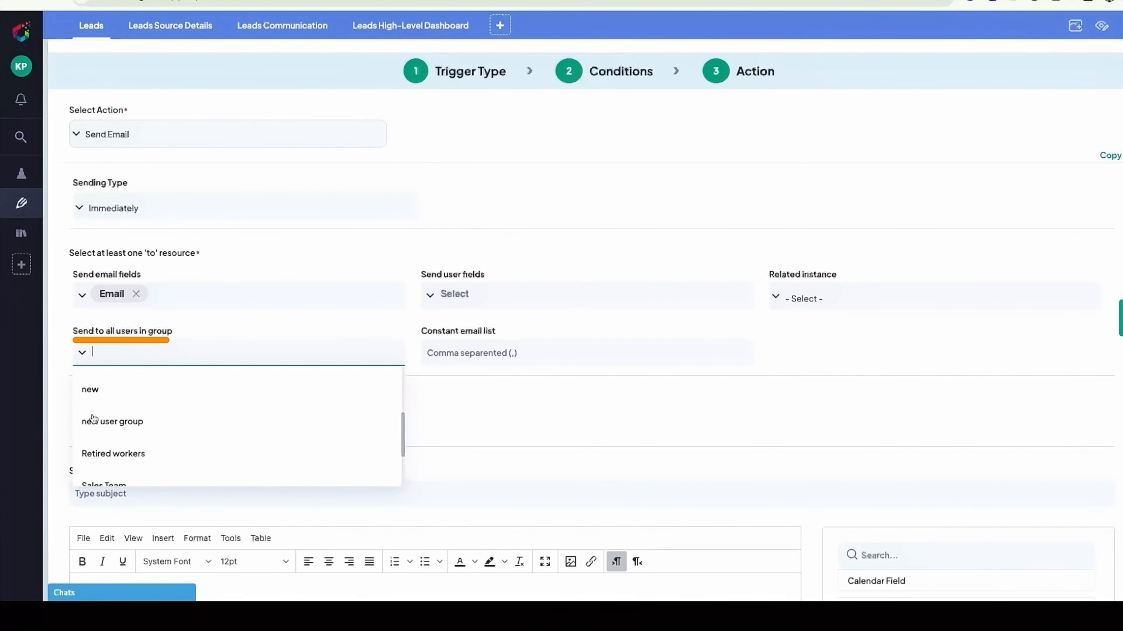
{"action": "scroll", "coordinate": [144, 393], "scroll_direction": "up", "scroll_amount": 1}
{"action": "left_click", "coordinate": [197, 330]}
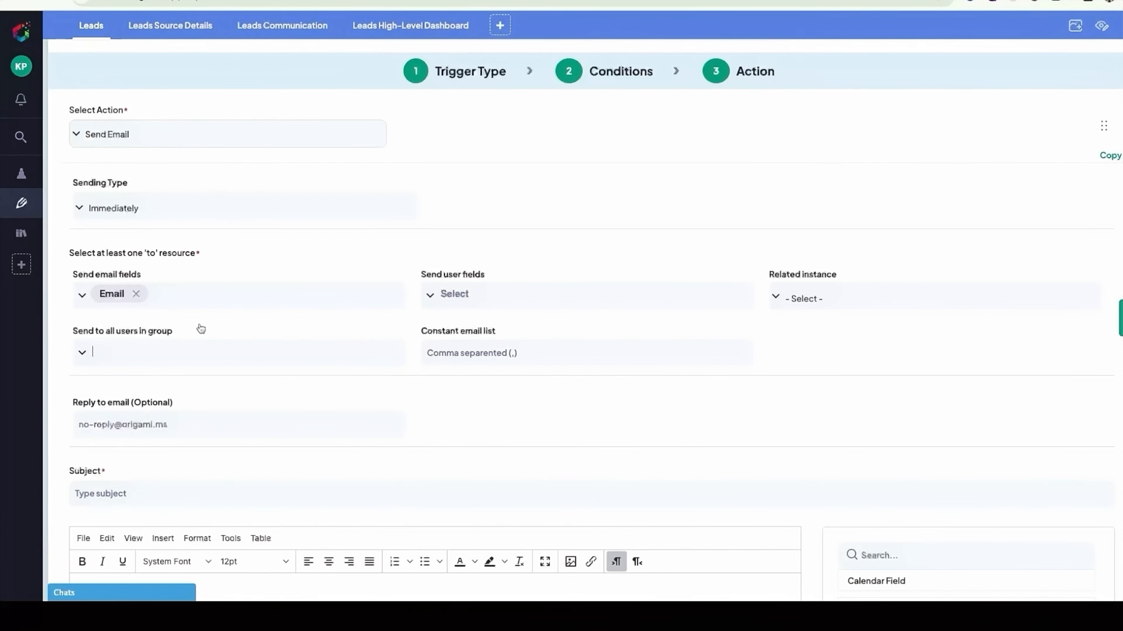
- Enter the additional recipient's e-mail address in the action's constant email list
{"action": "left_click", "coordinate": [425, 354]}
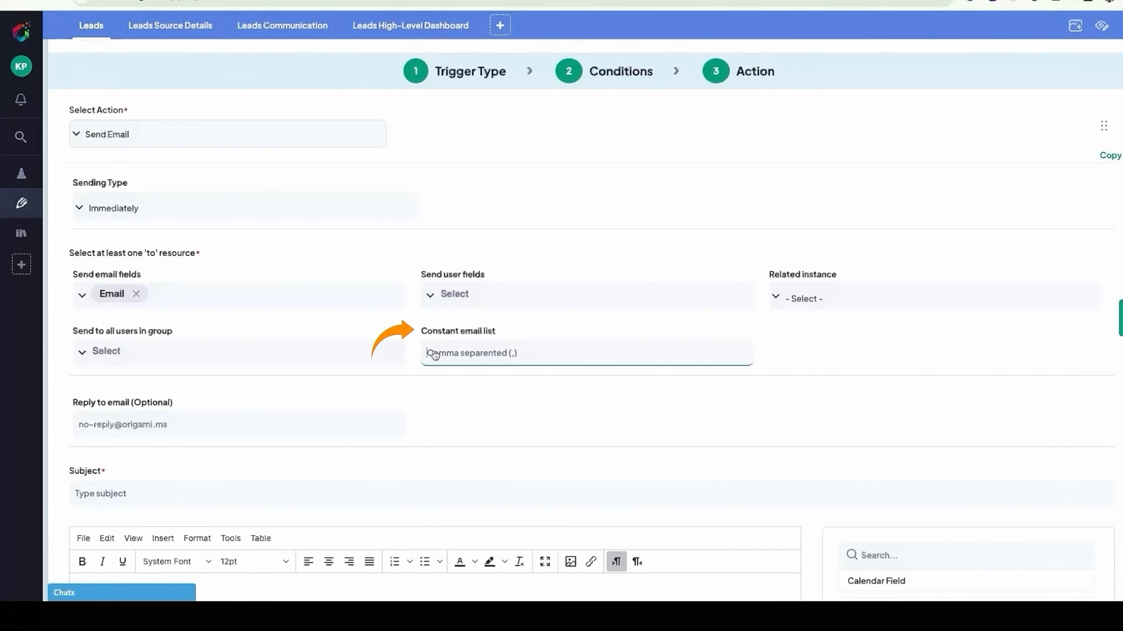
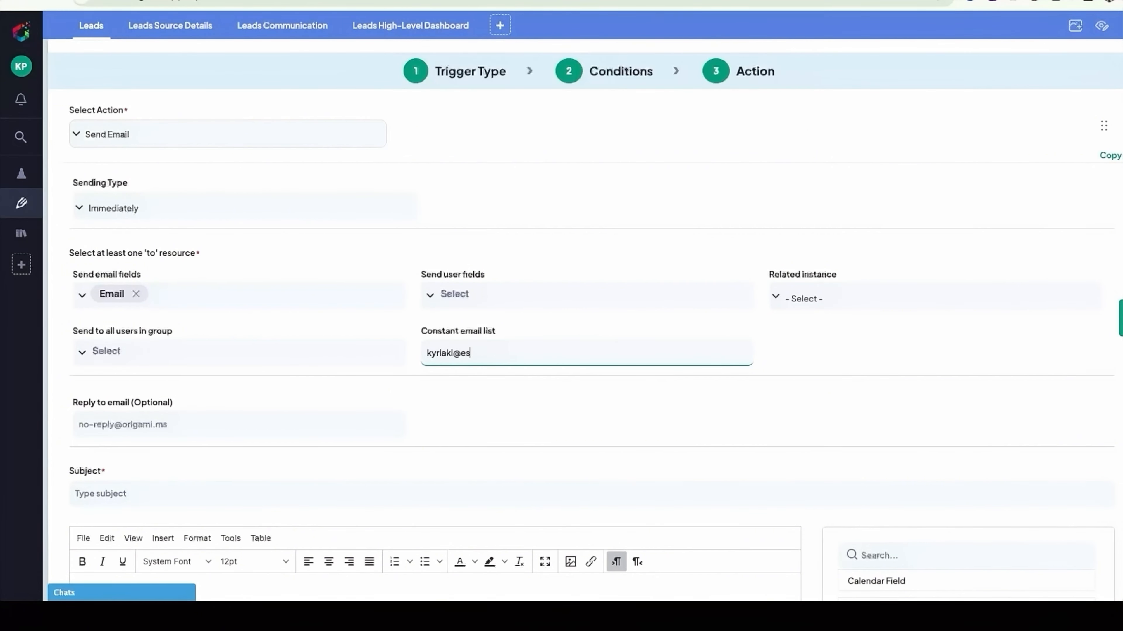
{"action": "left_click", "coordinate": [450, 380]}
- Set the email's subject to "Welcome to Origami!"
{"action": "scroll", "coordinate": [531, 486], "scroll_direction": "down", "scroll_amount": 5}
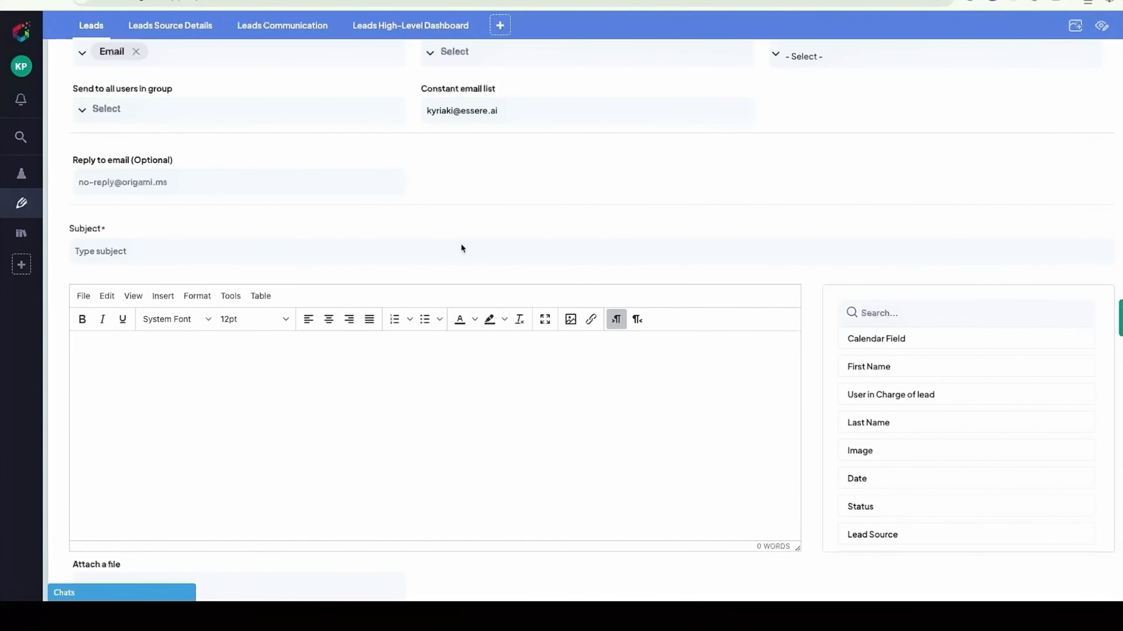
{"action": "left_click", "coordinate": [450, 257]}
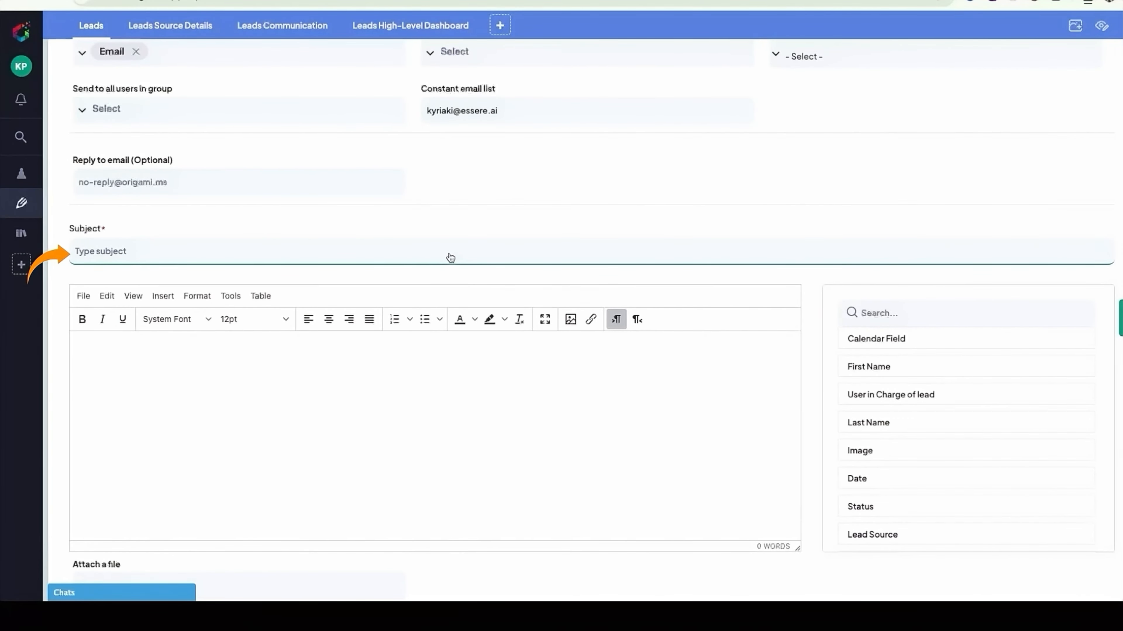
{"action": "type", "text": "Welcome to Origami!"}
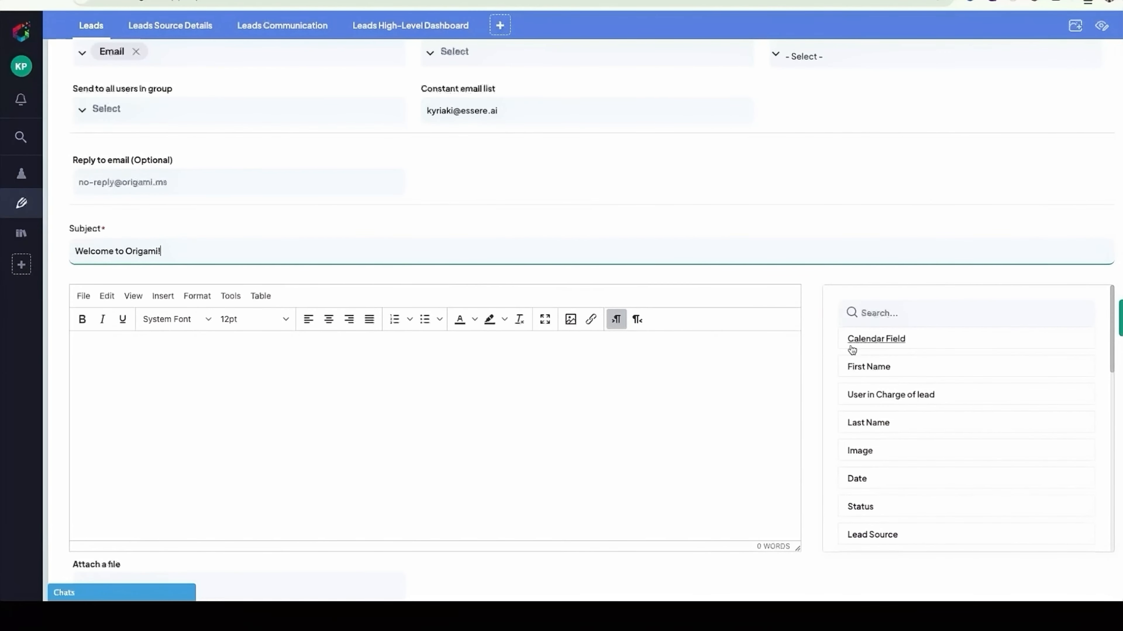
- Examine the full list of lead fields that can be inserted into the email body
{"action": "scroll", "coordinate": [852, 350], "scroll_direction": "down", "scroll_amount": 3}
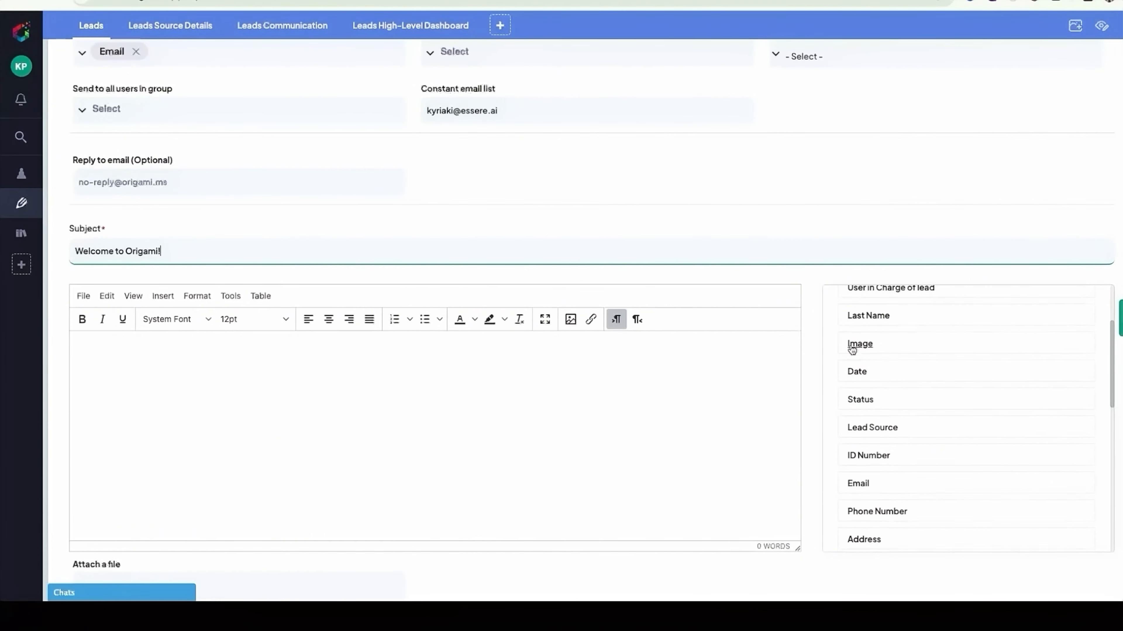
{"action": "scroll", "coordinate": [852, 351], "scroll_direction": "down", "scroll_amount": 5}
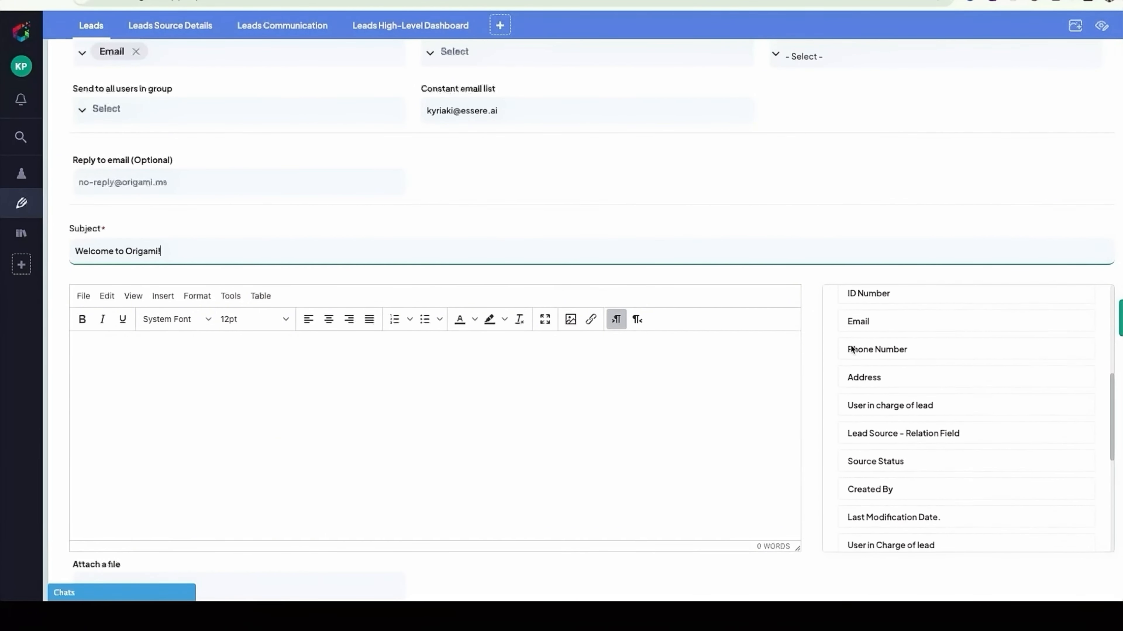
{"action": "scroll", "coordinate": [852, 350], "scroll_direction": "down", "scroll_amount": 5}
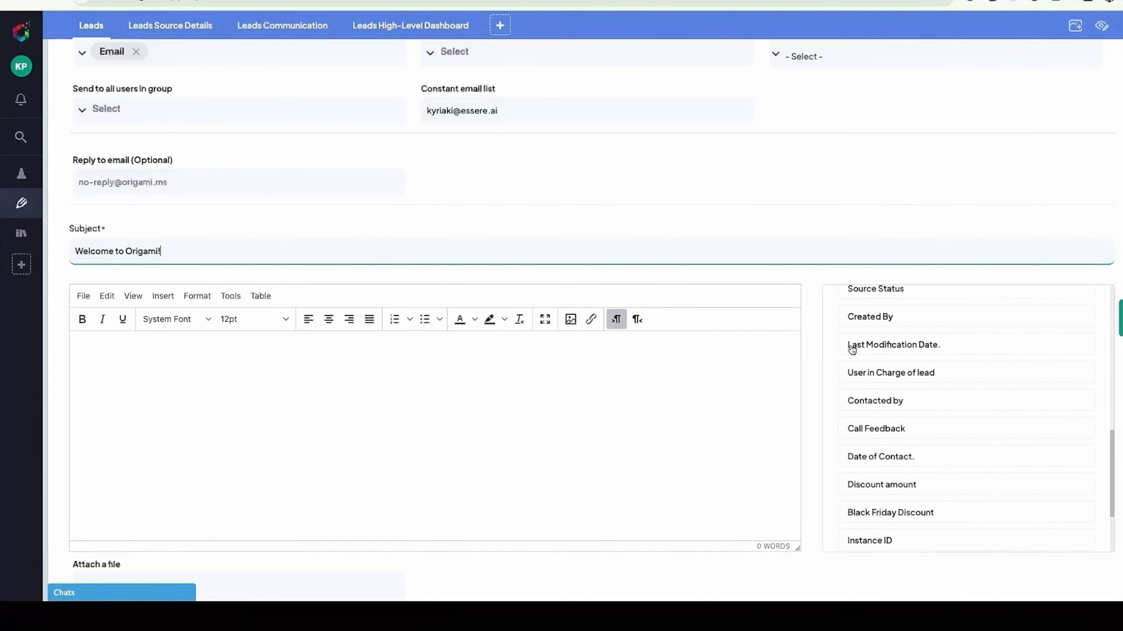
{"action": "scroll", "coordinate": [851, 349], "scroll_direction": "down", "scroll_amount": 1}
{"action": "scroll", "coordinate": [851, 349], "scroll_direction": "down", "scroll_amount": 2}
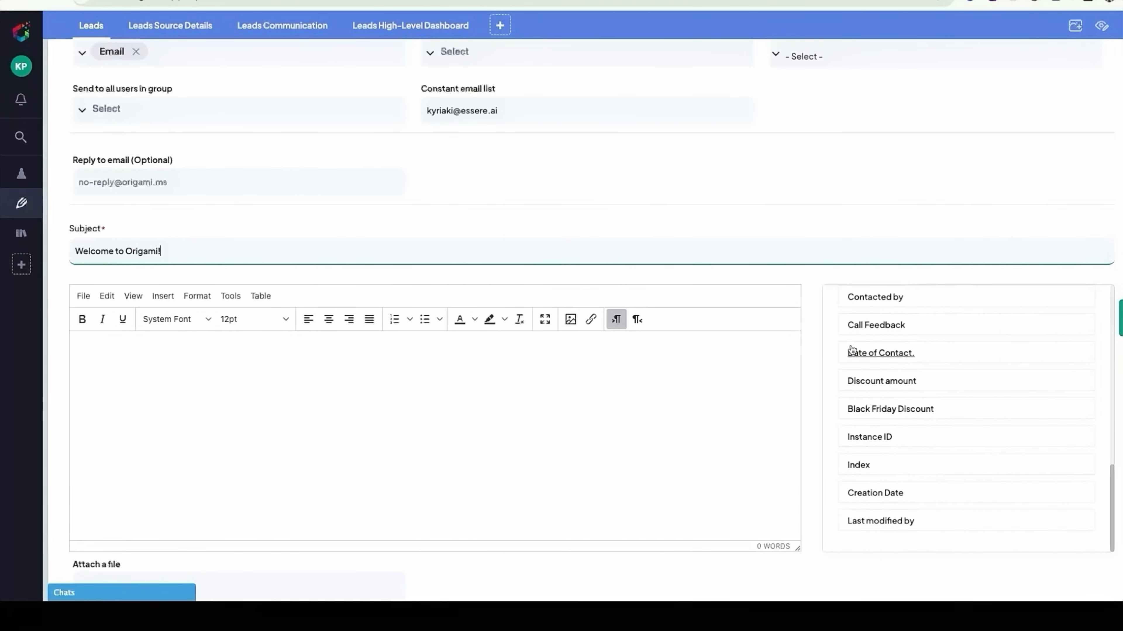
{"action": "scroll", "coordinate": [852, 349], "scroll_direction": "up", "scroll_amount": 6}
{"action": "scroll", "coordinate": [852, 350], "scroll_direction": "up", "scroll_amount": 8}
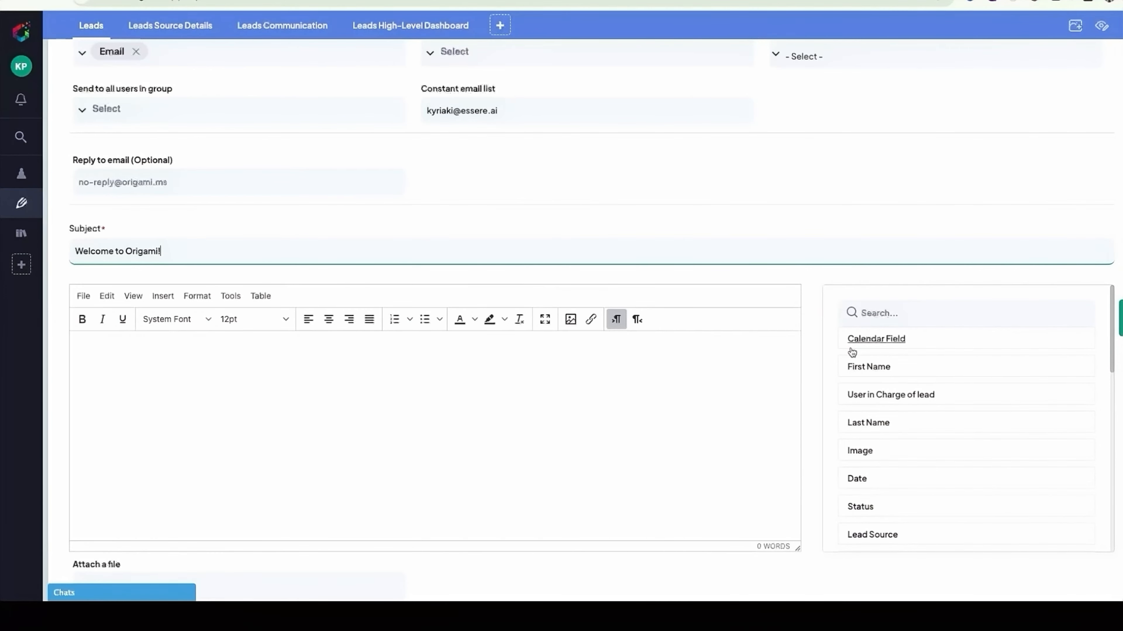
{"action": "scroll", "coordinate": [851, 350], "scroll_direction": "up", "scroll_amount": 1}
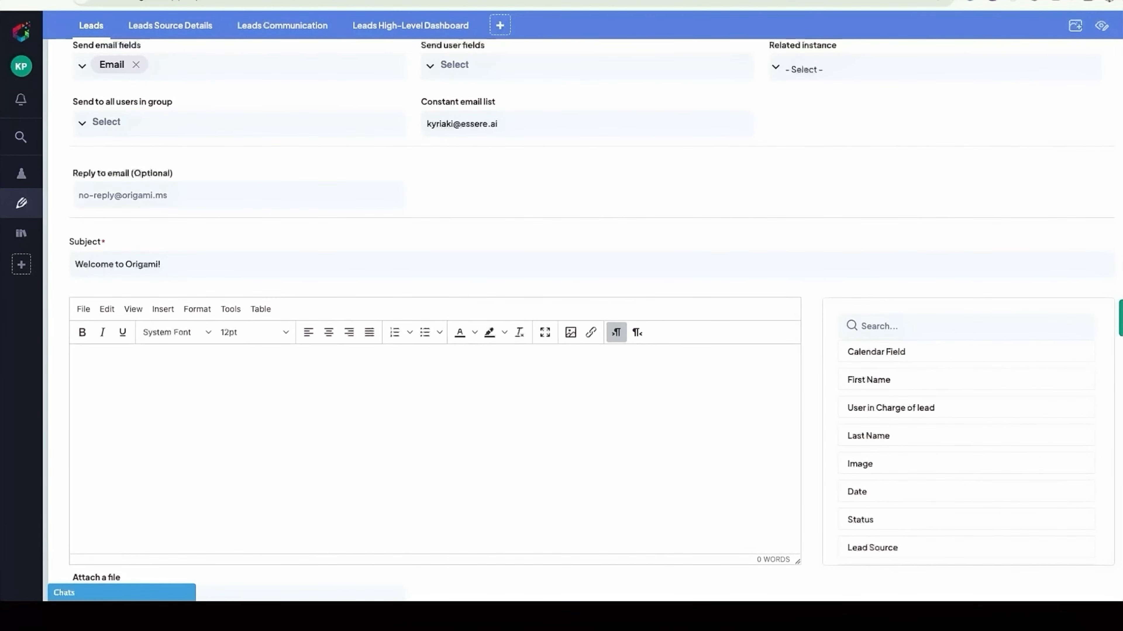
- Paste the prepared welcome message into the email body and complete its greeting as "Hello #First Name# !"
{"action": "left_click", "coordinate": [244, 358]}
{"action": "type", "text": "Hello Welcome to Origami—we're excited to have you on board!   Our team is here to support you every step of the way. Would you be available for a short call with one of our team members to explore how Origami can help your business thrive? If yes, confirm your and phone number . Looking forward to connecting, The Origami Team"}
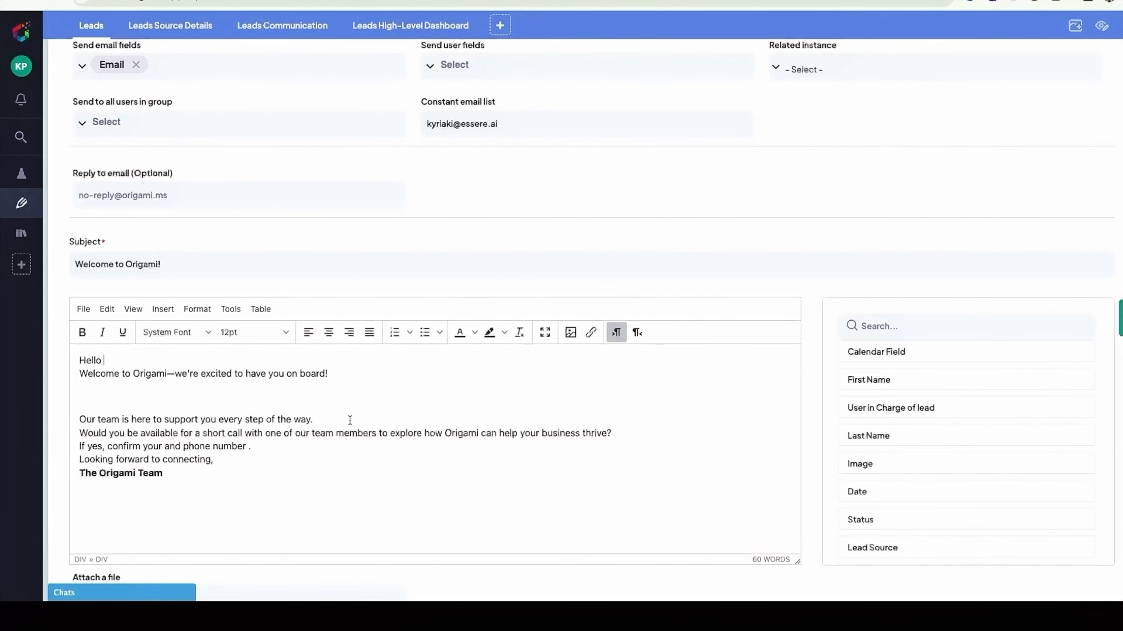
{"action": "left_click", "coordinate": [869, 380]}
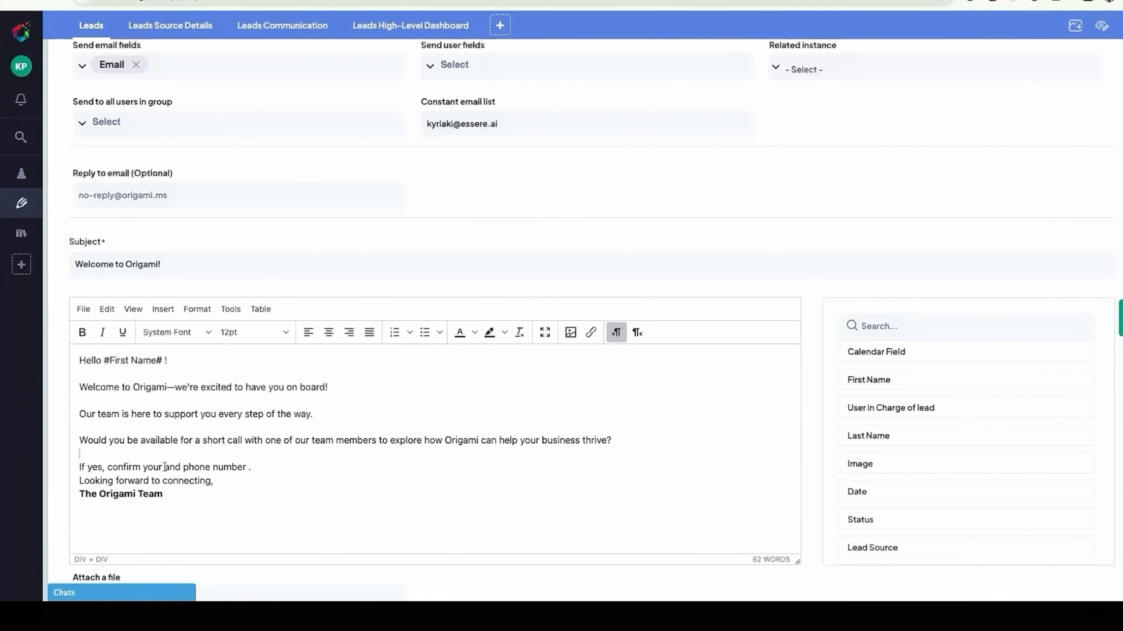
- Insert the Calendar Field after "confirm your" and the Phone Number field after "phone number" in the email body
{"action": "left_click", "coordinate": [165, 468]}
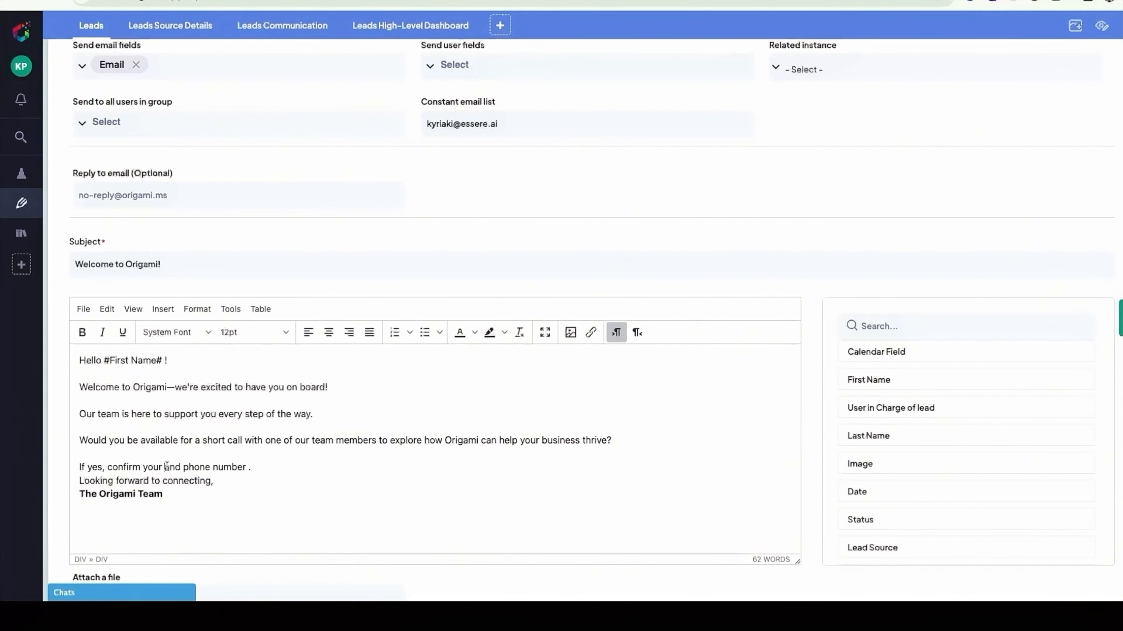
{"action": "left_click", "coordinate": [857, 357]}
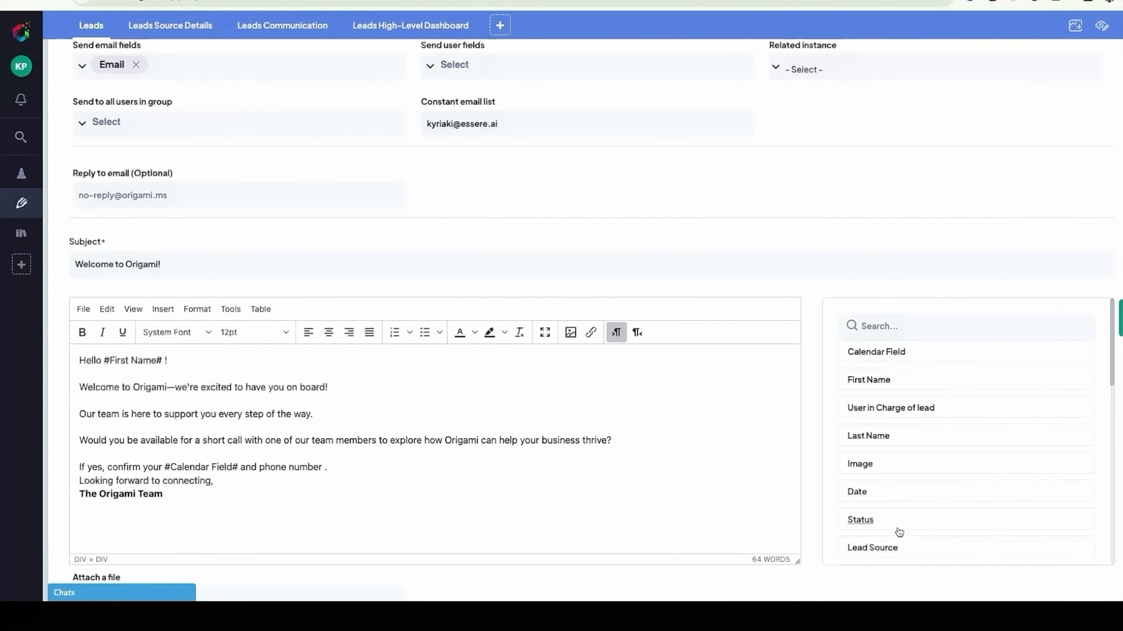
{"action": "scroll", "coordinate": [899, 532], "scroll_direction": "down", "scroll_amount": 1}
{"action": "scroll", "coordinate": [898, 532], "scroll_direction": "down", "scroll_amount": 4}
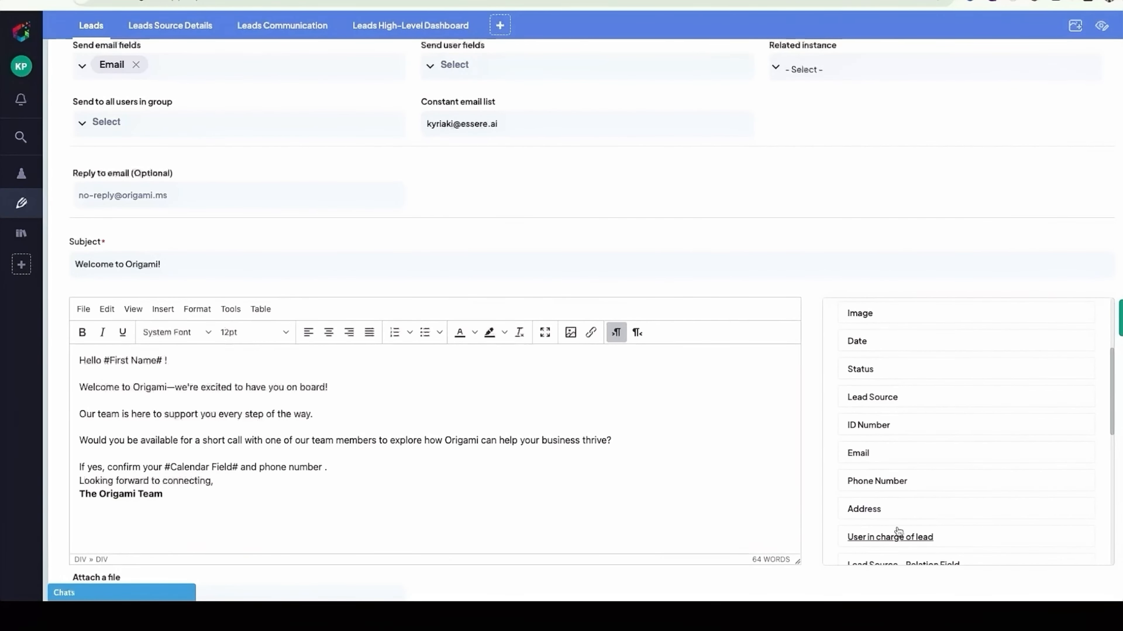
{"action": "left_click", "coordinate": [876, 481]}
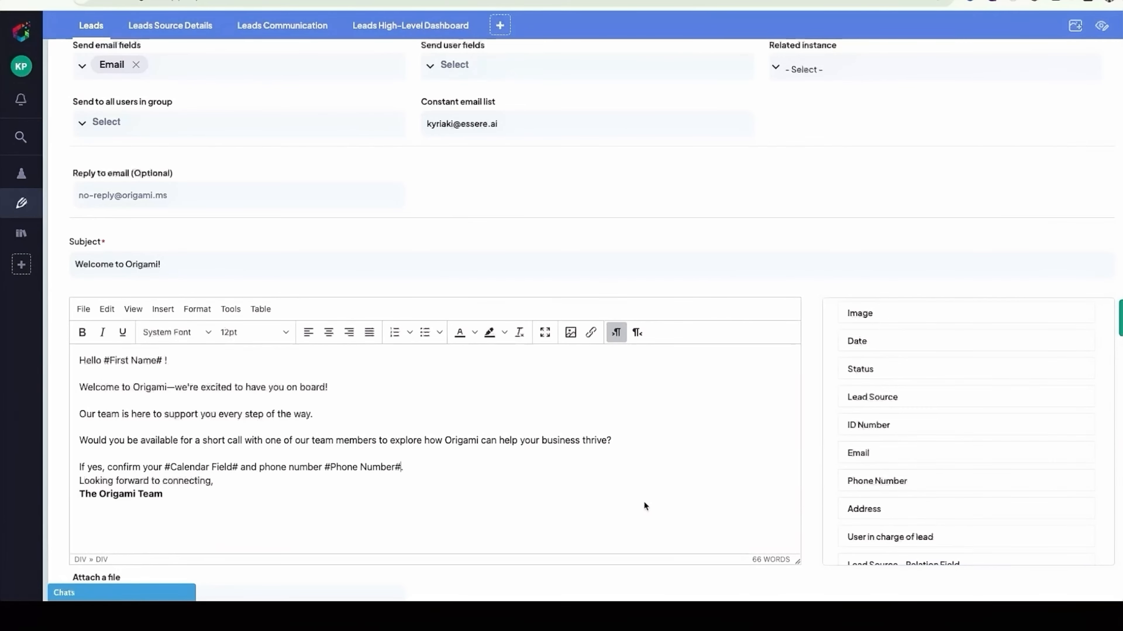
- Add a blank line above "Looking forward to connecting," in the email body
{"action": "scroll", "coordinate": [643, 500], "scroll_direction": "down", "scroll_amount": 1}
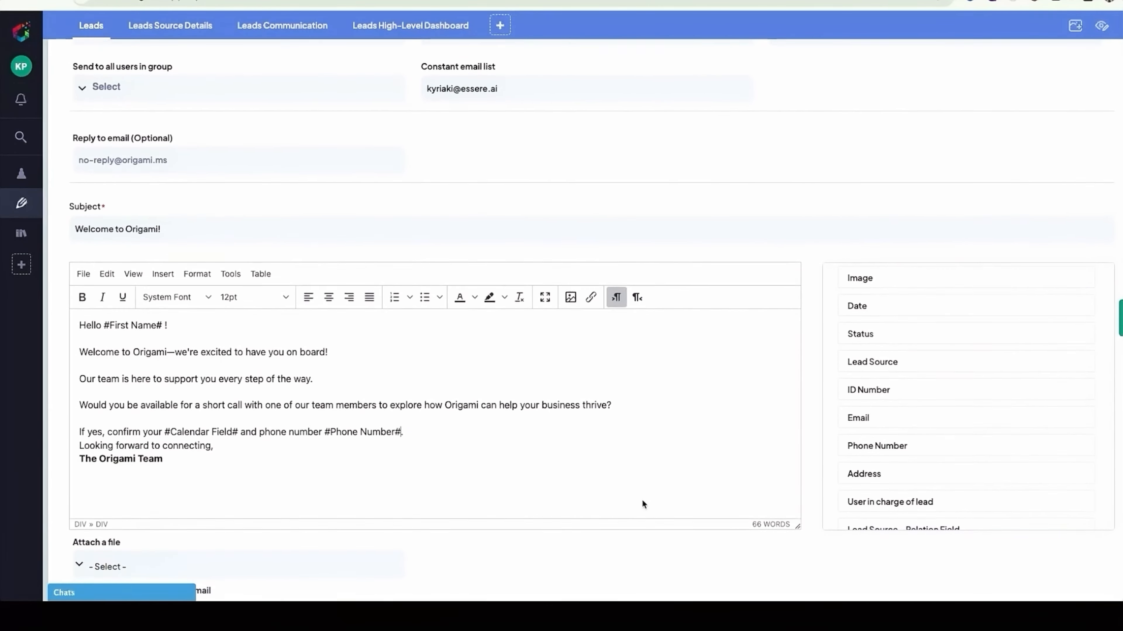
{"action": "left_click", "coordinate": [423, 426]}
{"action": "key", "text": "Return"}
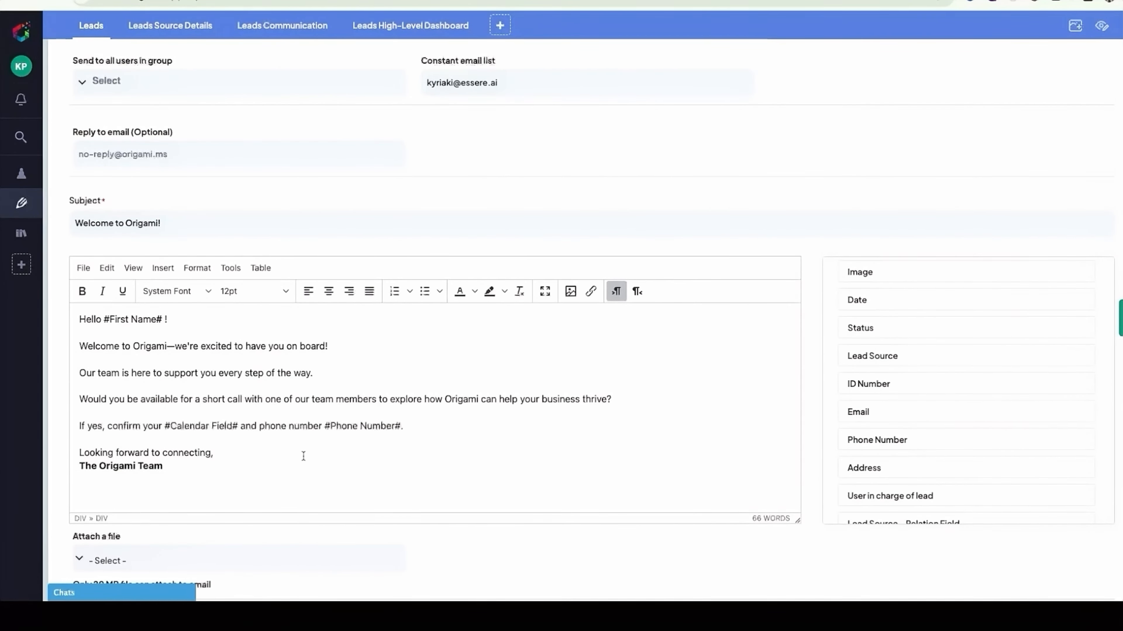
- Choose the Image field as the file attached to the email
{"action": "scroll", "coordinate": [303, 456], "scroll_direction": "down", "scroll_amount": 4}
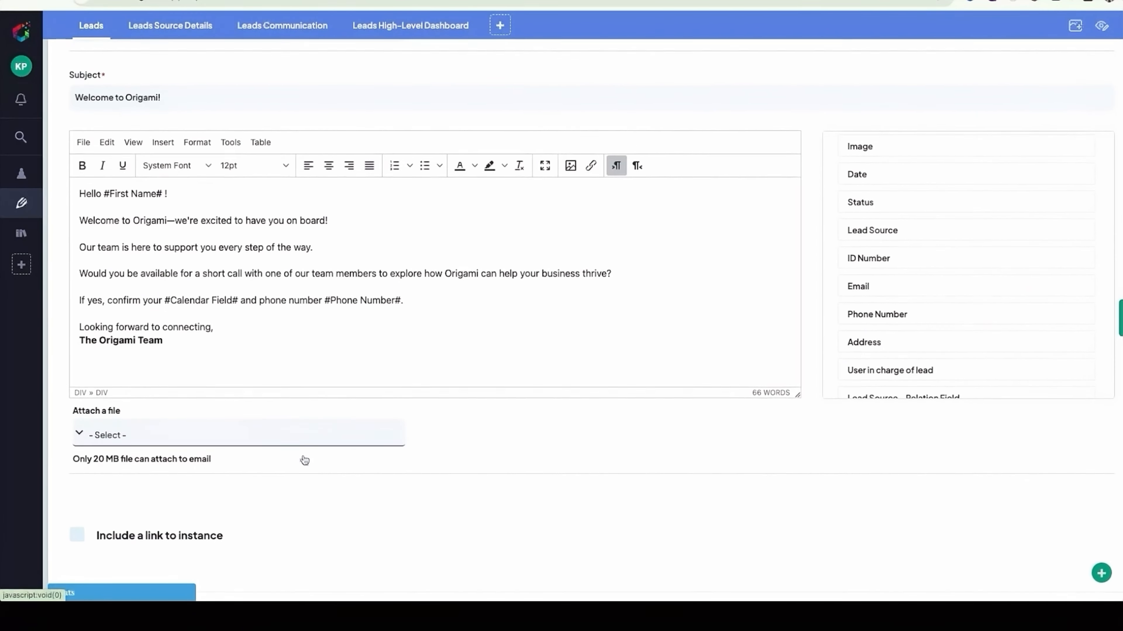
{"action": "left_click", "coordinate": [106, 382]}
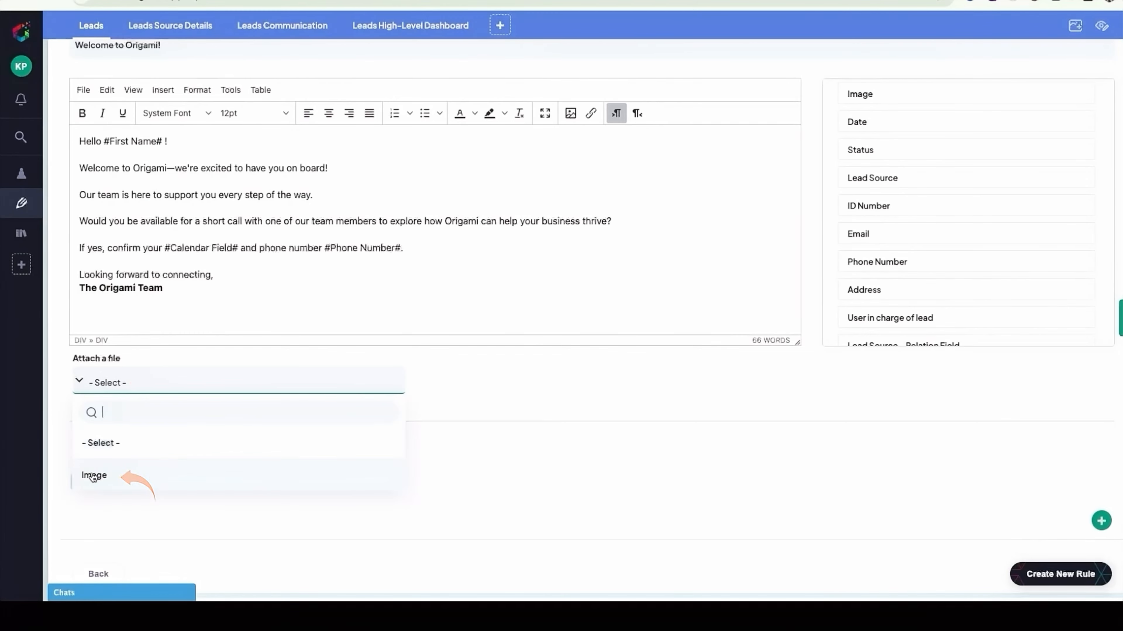
{"action": "left_click", "coordinate": [106, 474]}
- Create the new workflow rule, leaving the link to the instance excluded from the email
{"action": "scroll", "coordinate": [101, 471], "scroll_direction": "down", "scroll_amount": 3}
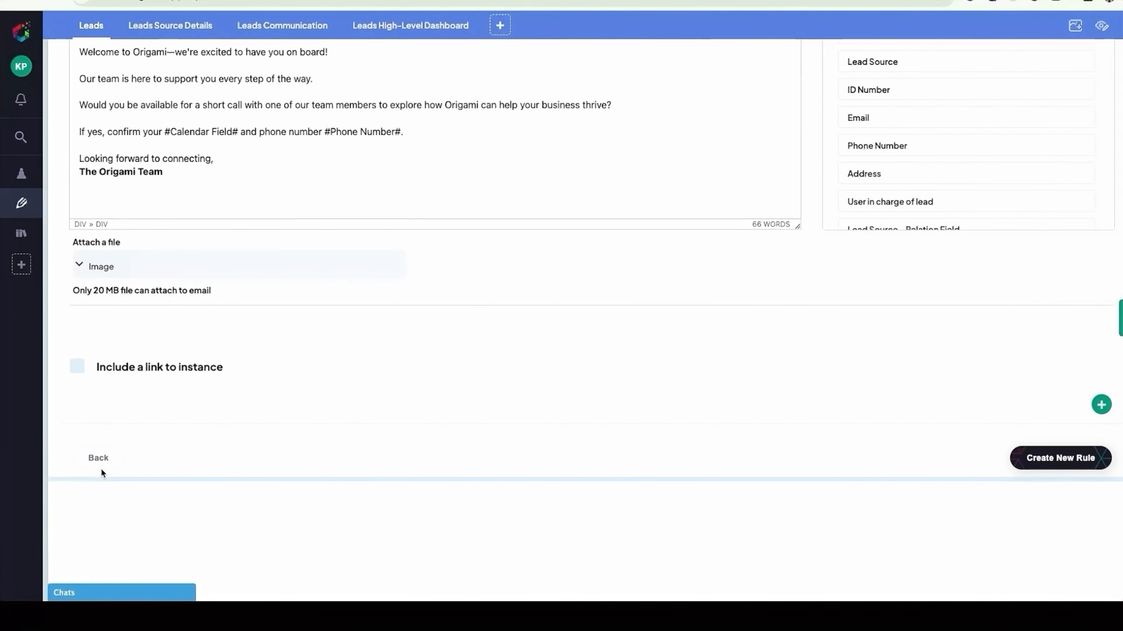
{"action": "scroll", "coordinate": [102, 473], "scroll_direction": "down", "scroll_amount": 1}
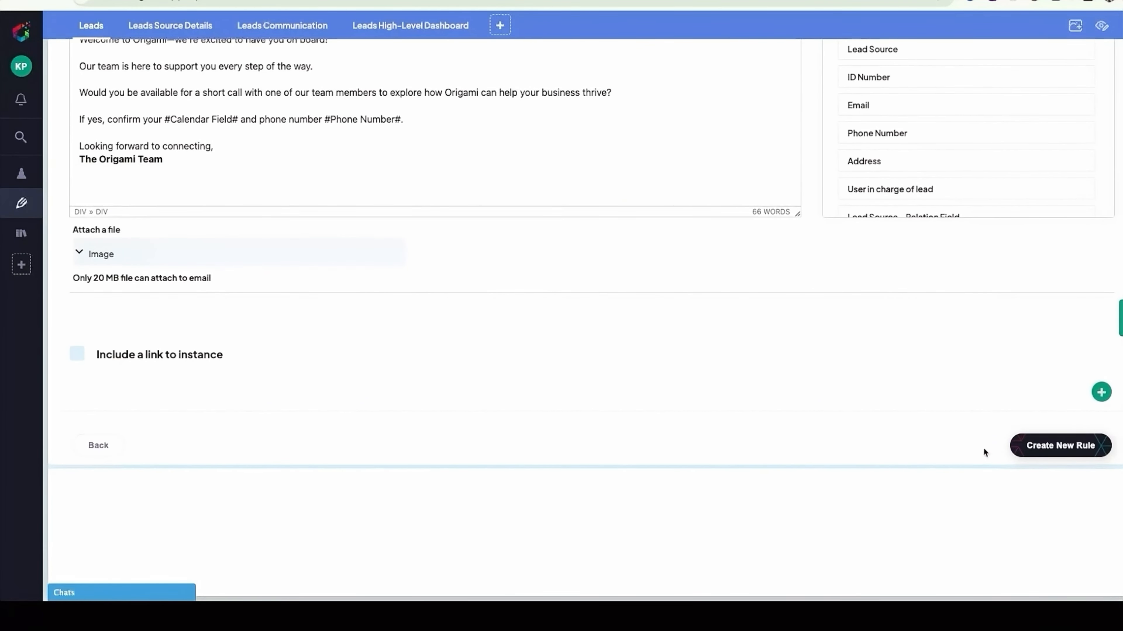
{"action": "left_click", "coordinate": [1029, 447]}
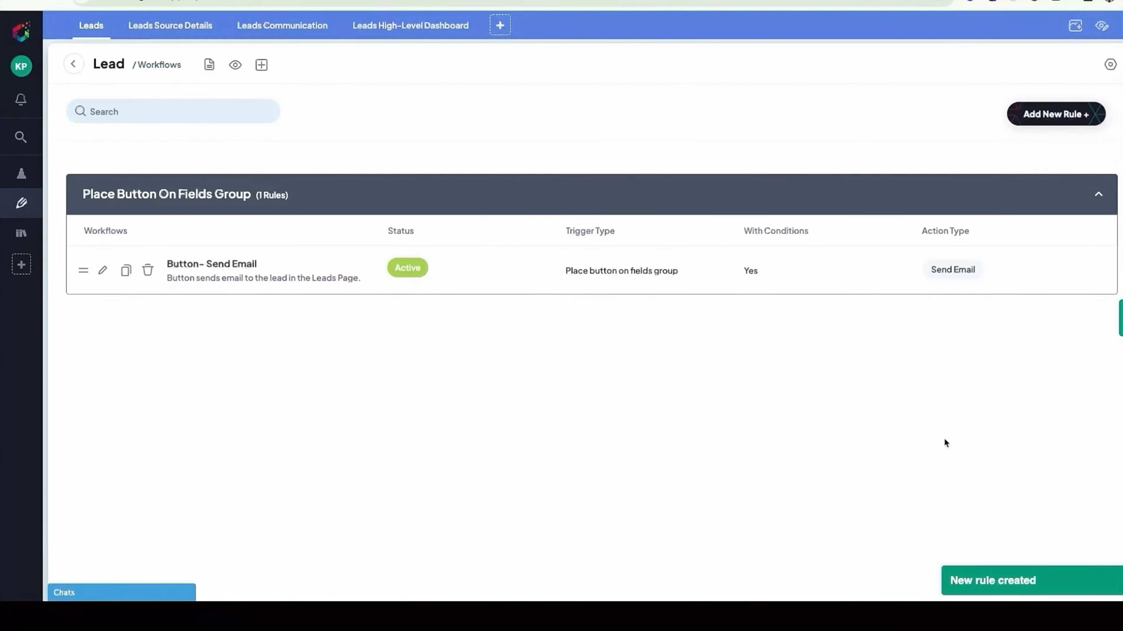
- Open the first Cold Lead in the Leads list, run its Send Email button and approve sending
{"action": "left_click", "coordinate": [91, 27]}
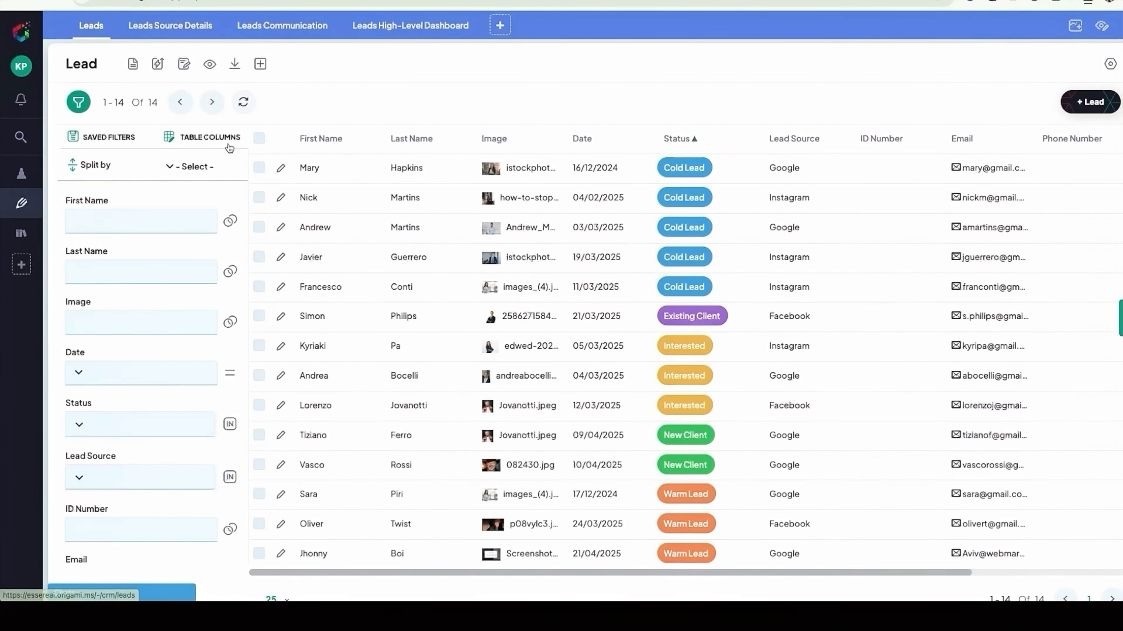
{"action": "left_click", "coordinate": [280, 167]}
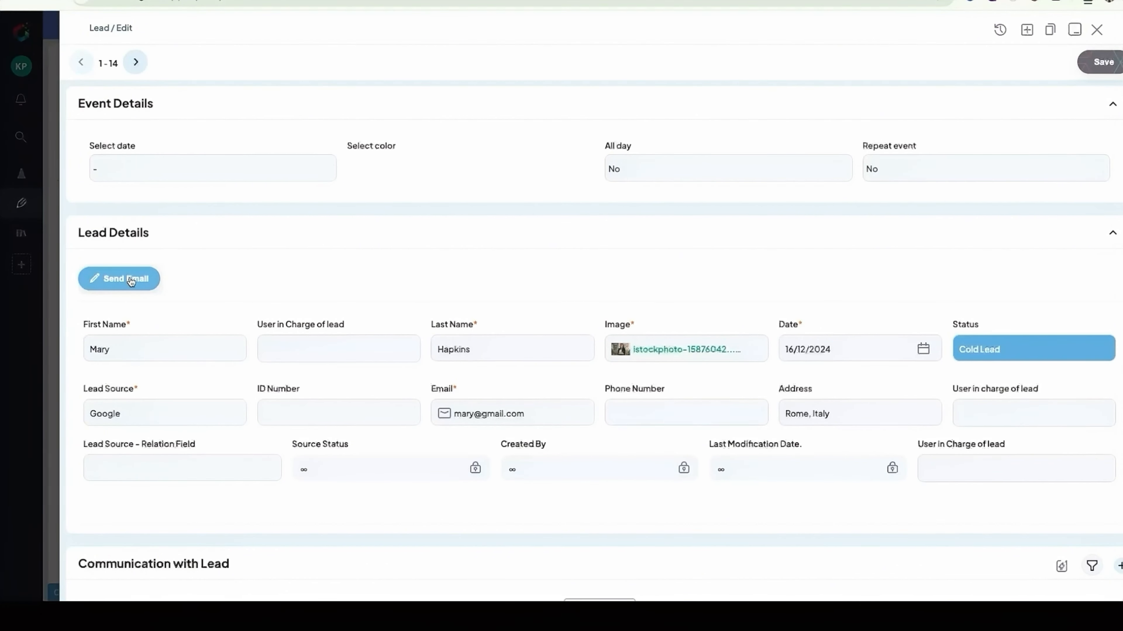
{"action": "left_click", "coordinate": [131, 280]}
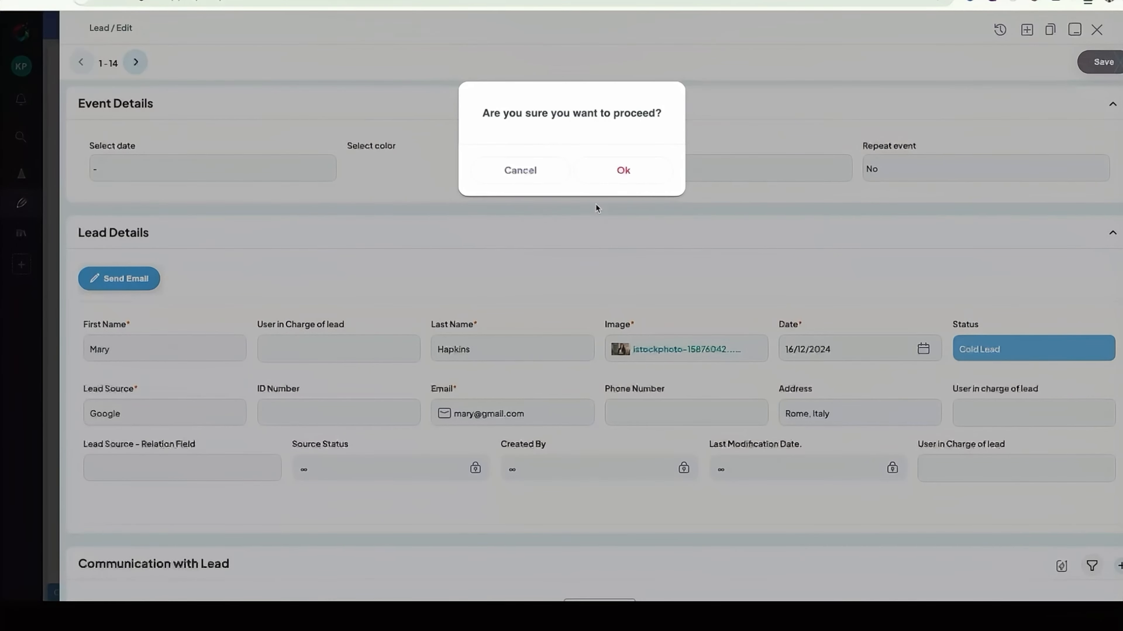
{"action": "left_click", "coordinate": [622, 171]}
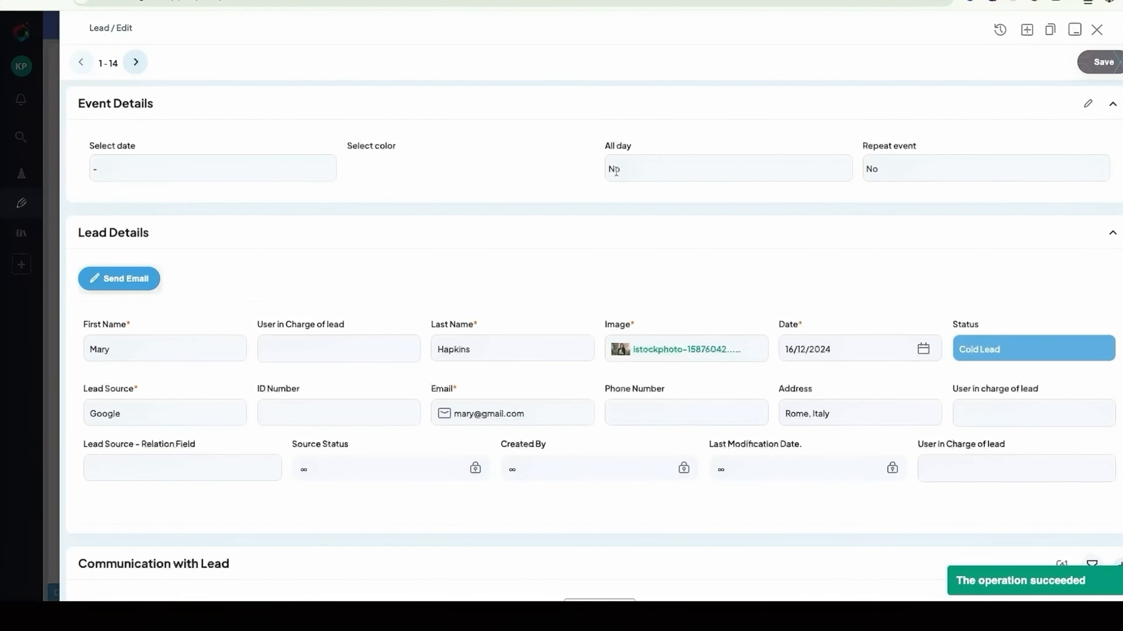